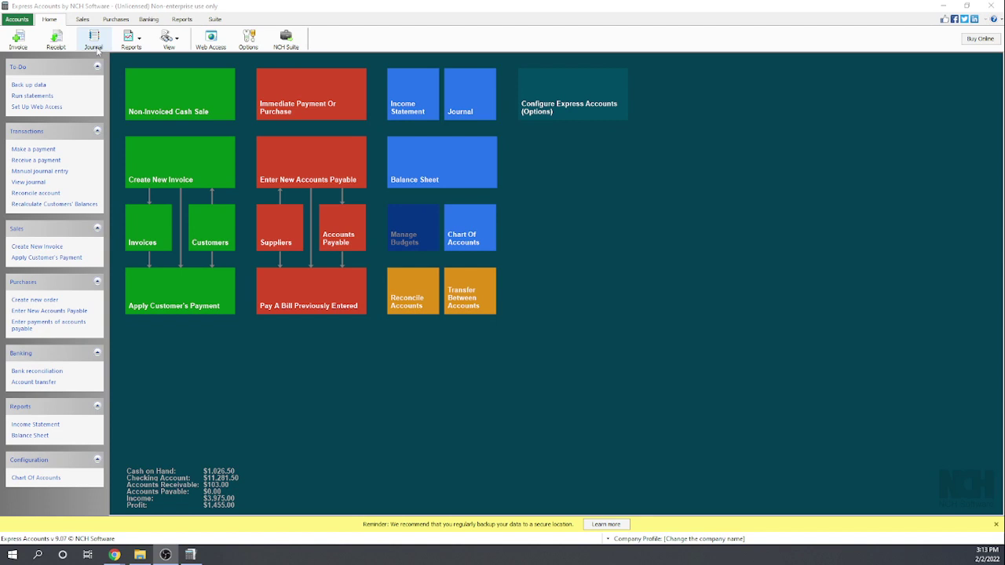
- Load the bank statement file Sample Bank Trans 2021 from the Downloads folder for a transaction import
click(147, 19)
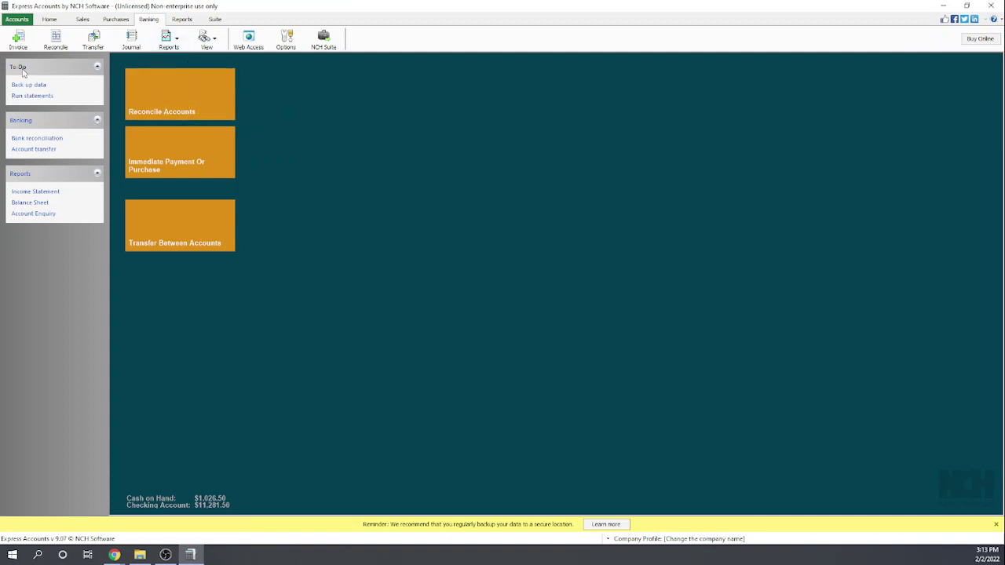
click(18, 20)
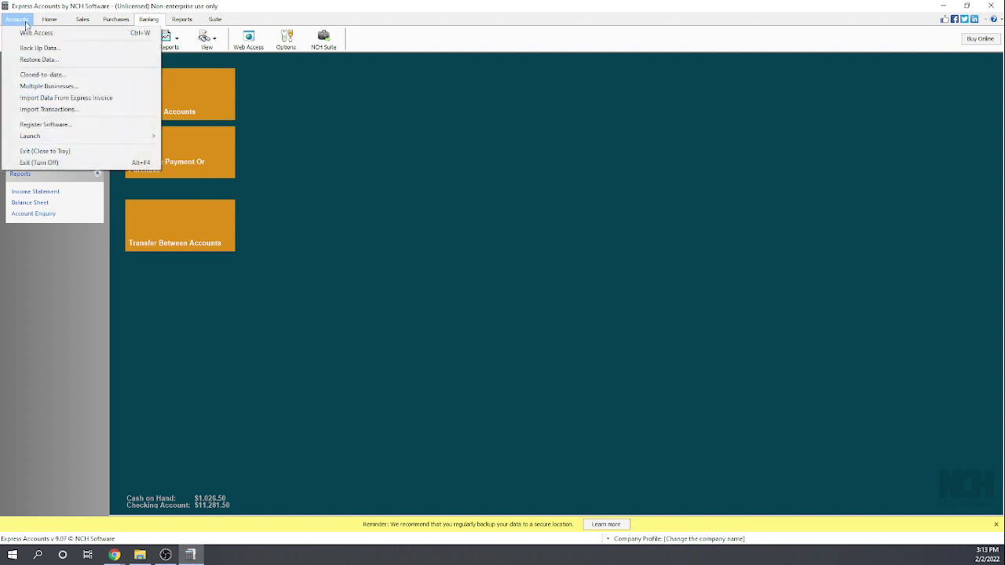
click(39, 110)
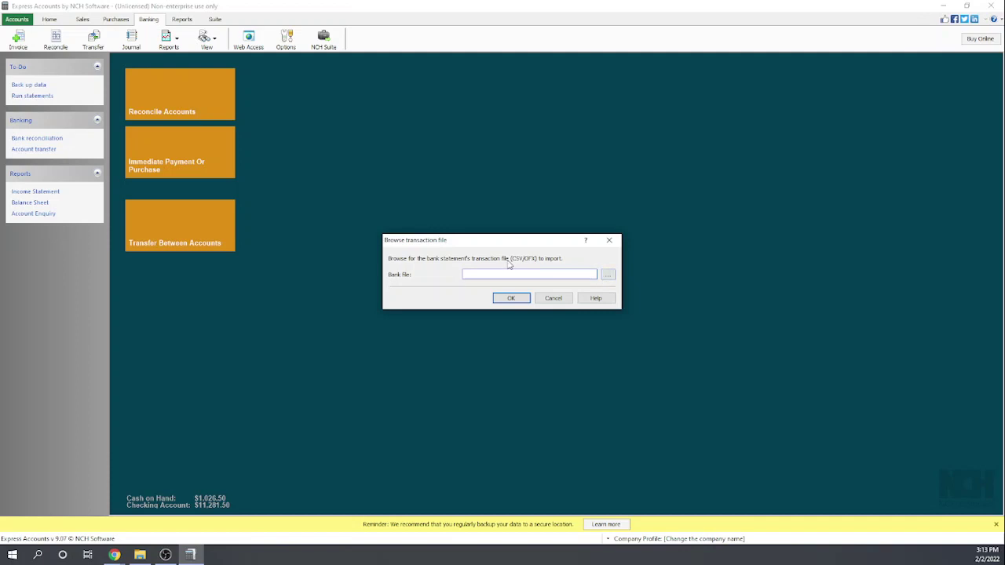
click(608, 275)
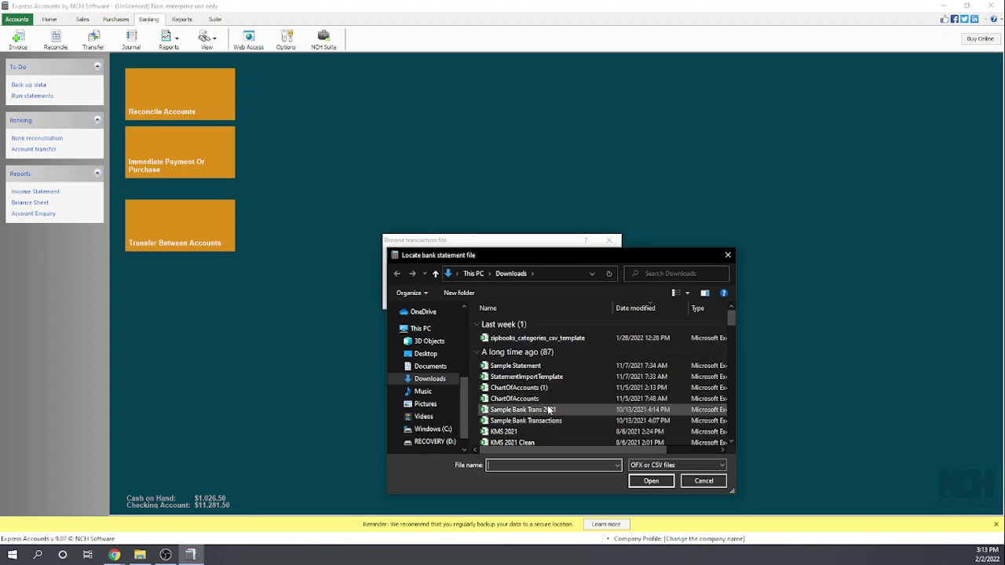
scroll(562, 385, down, 1)
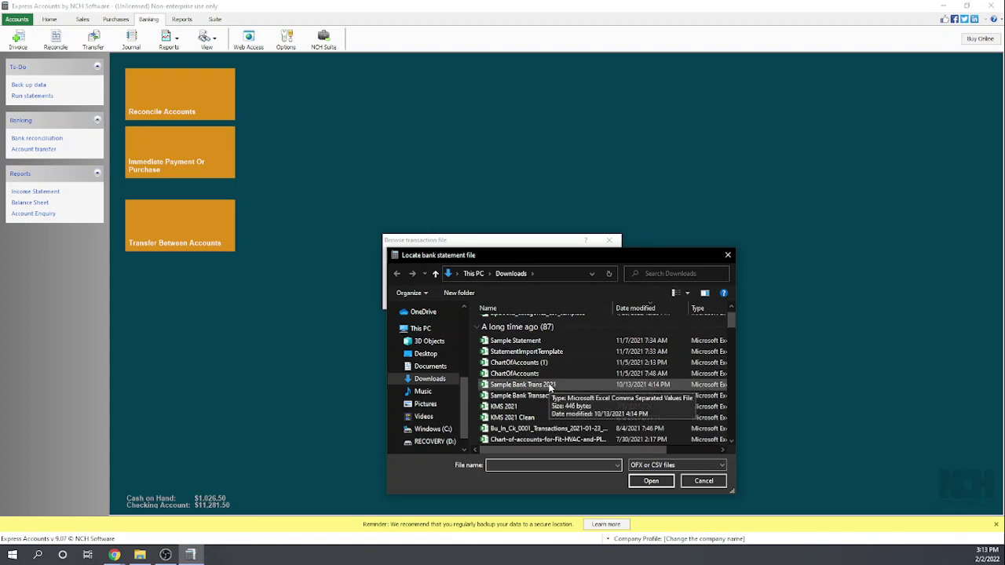
scroll(545, 386, up, 1)
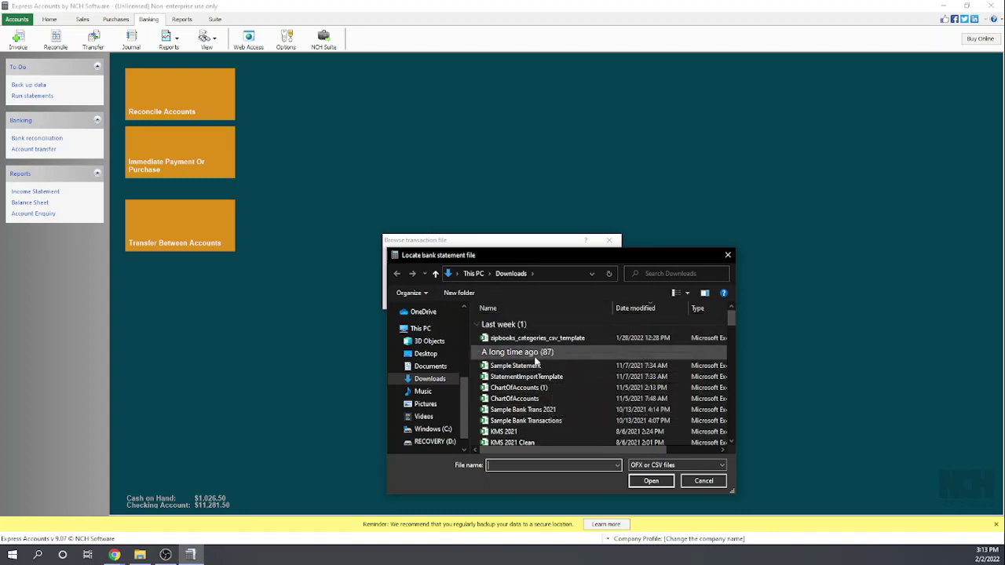
click(524, 410)
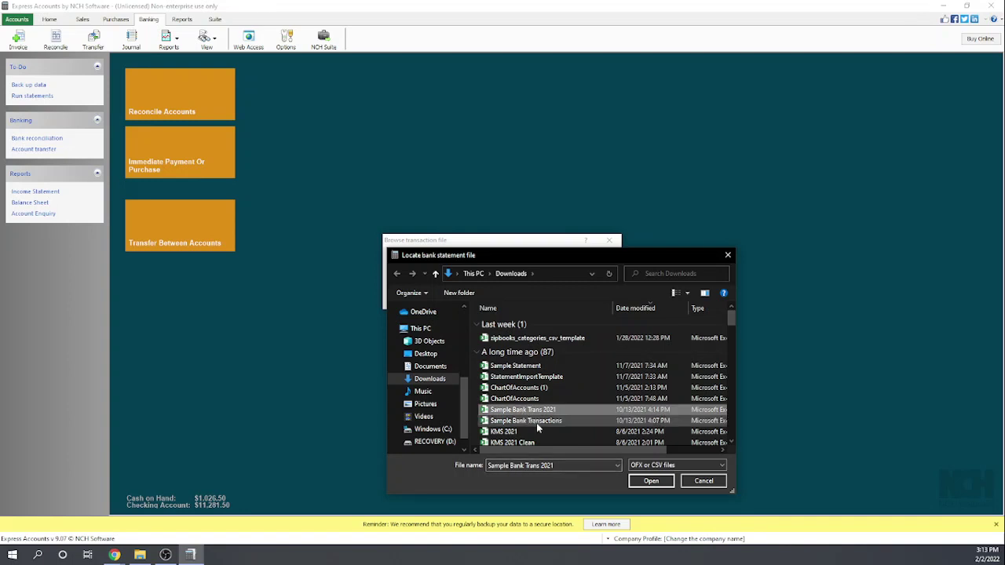
click(650, 482)
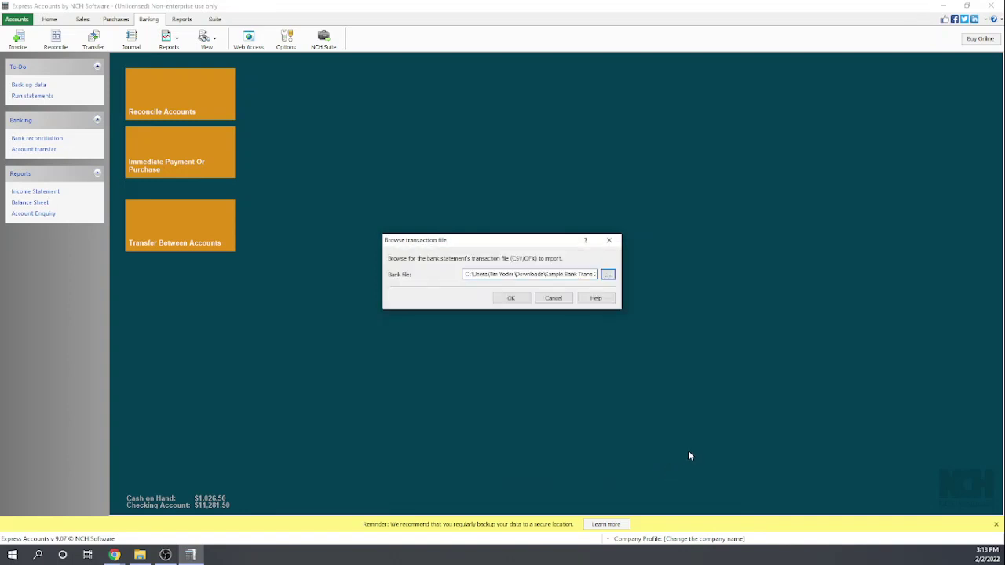
click(512, 299)
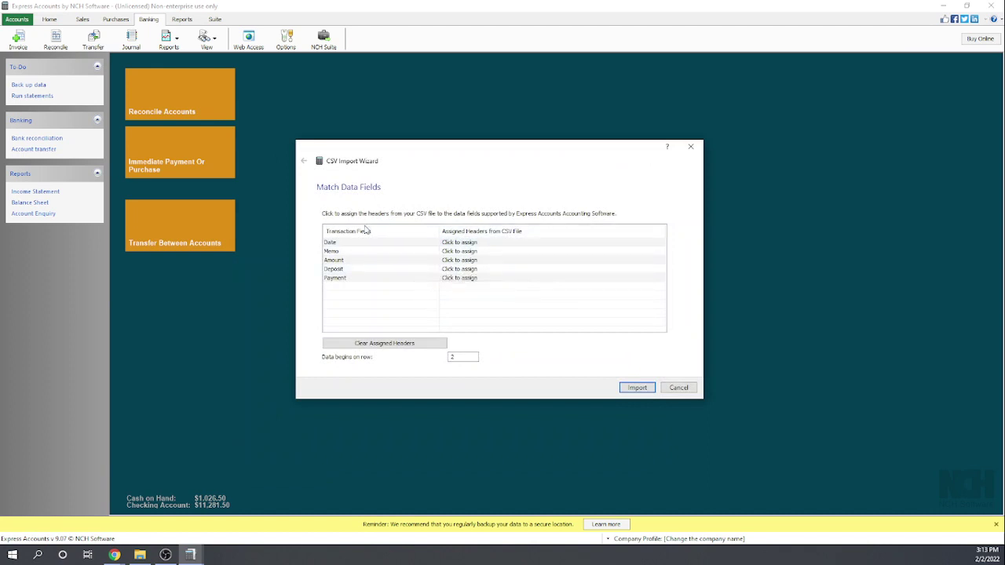
- Assign the CSV headers Processed Date, Description and Amount to the Date, Memo and Amount transaction fields
click(467, 243)
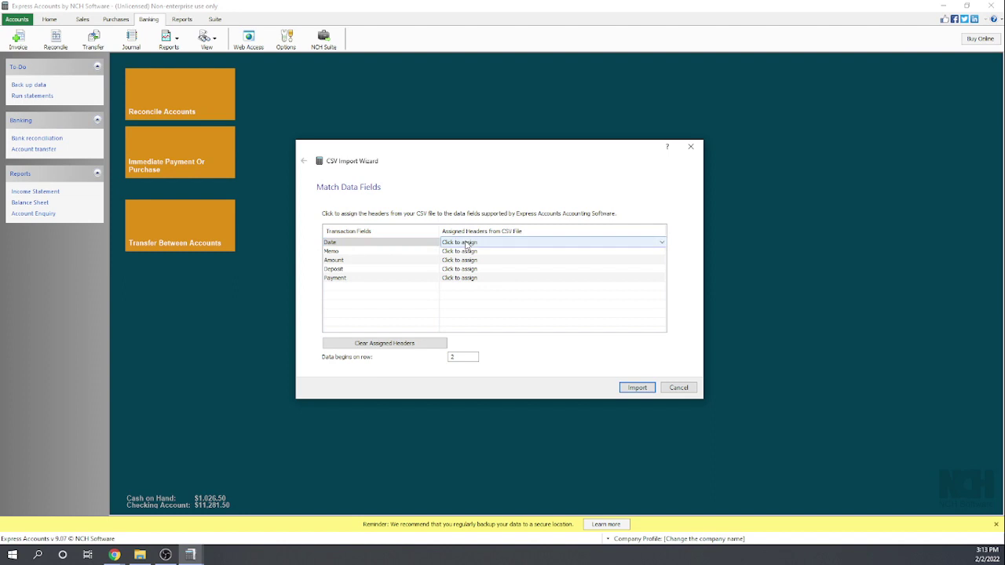
click(661, 243)
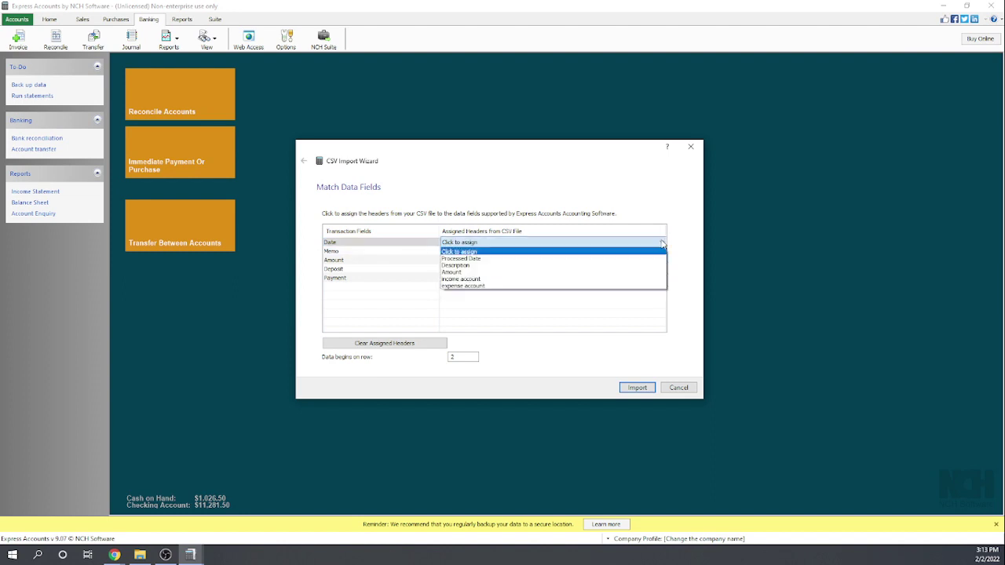
click(476, 258)
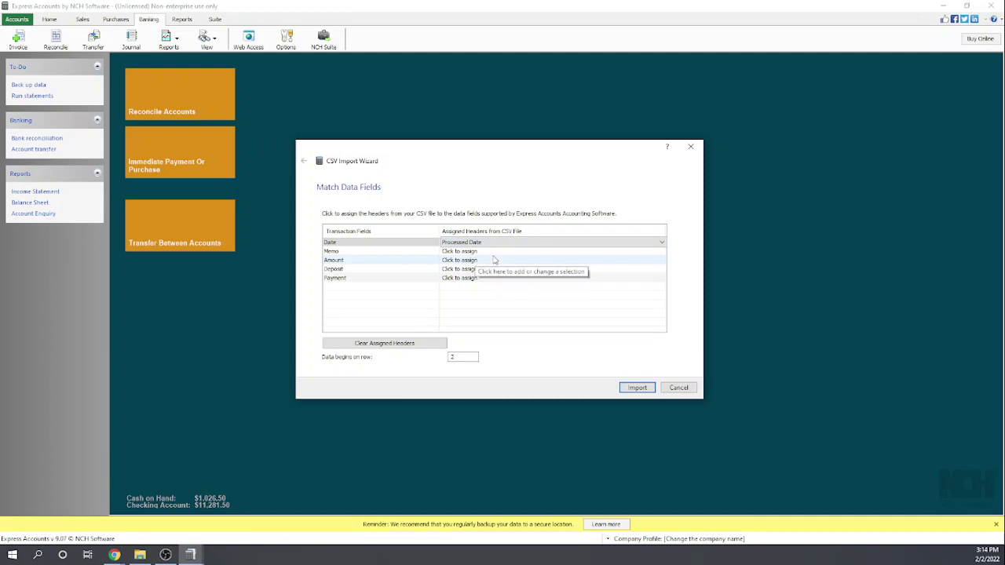
click(497, 253)
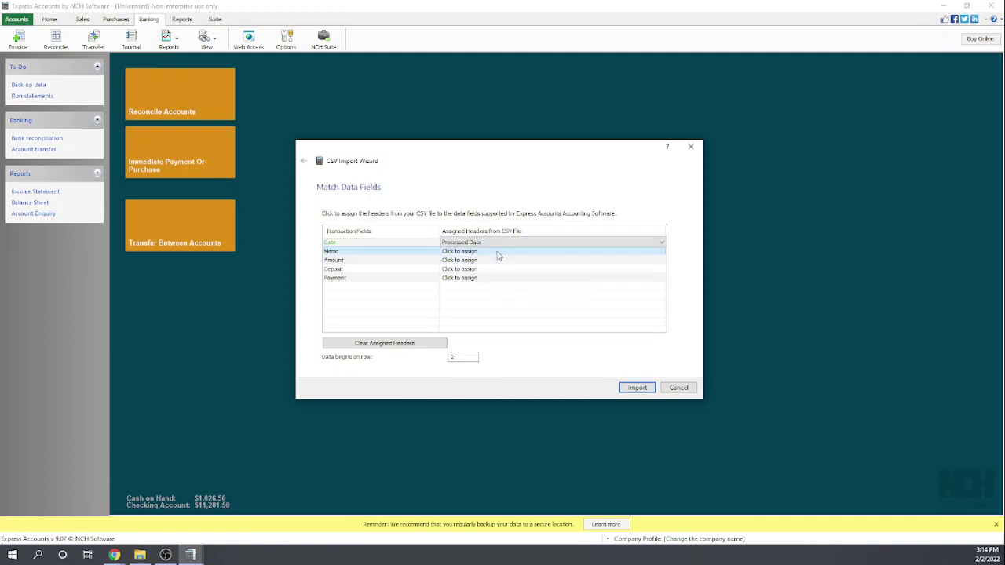
click(661, 252)
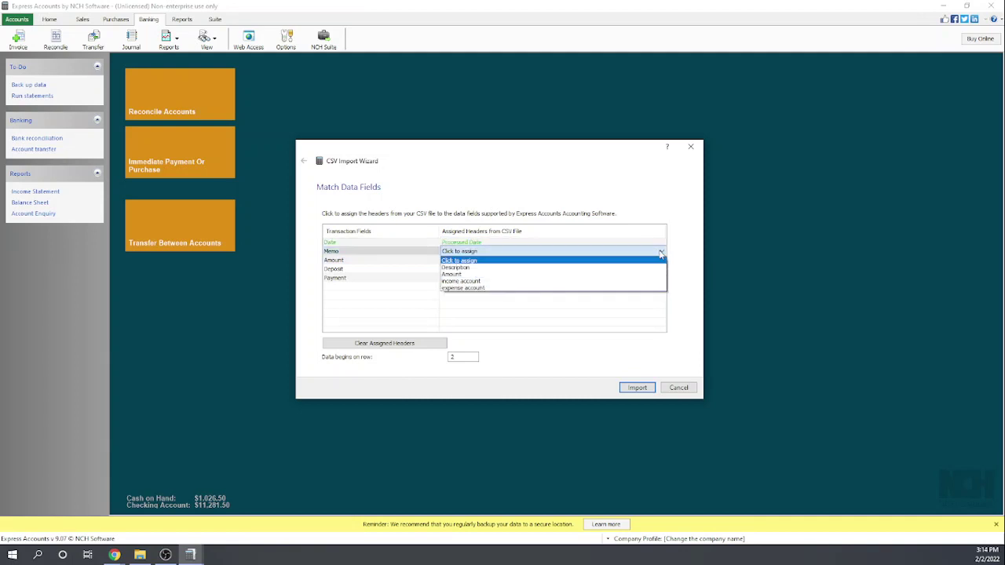
click(467, 269)
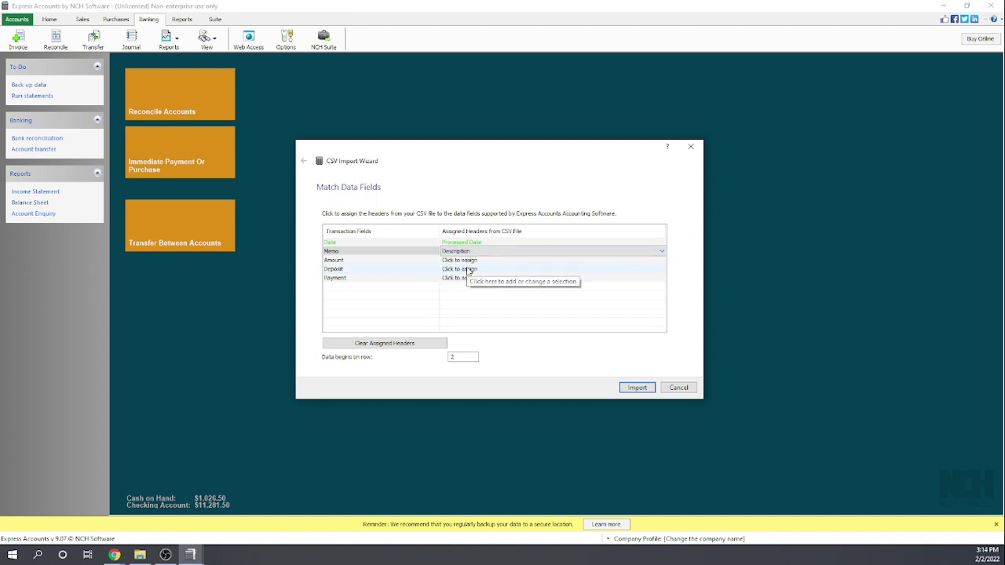
click(481, 262)
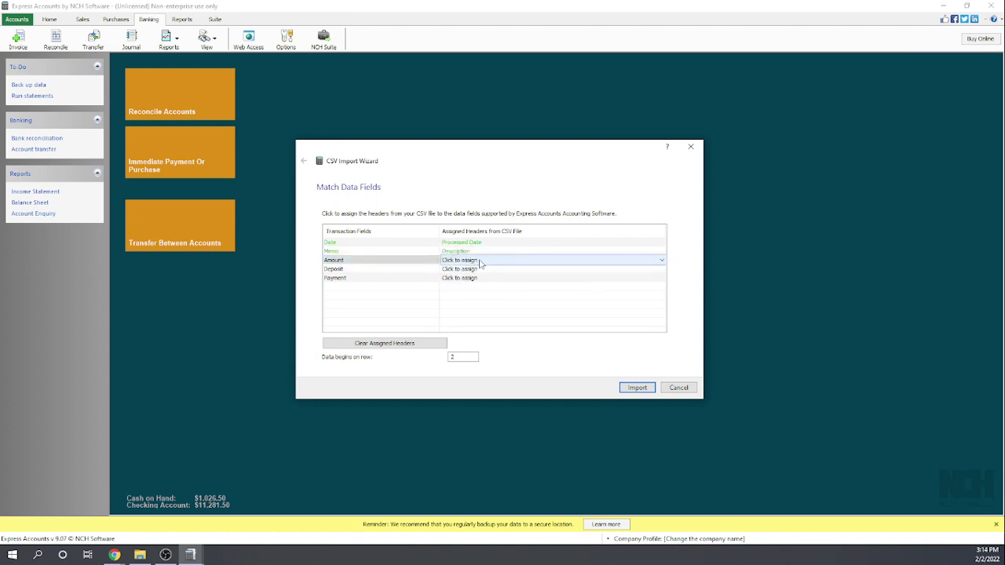
click(660, 262)
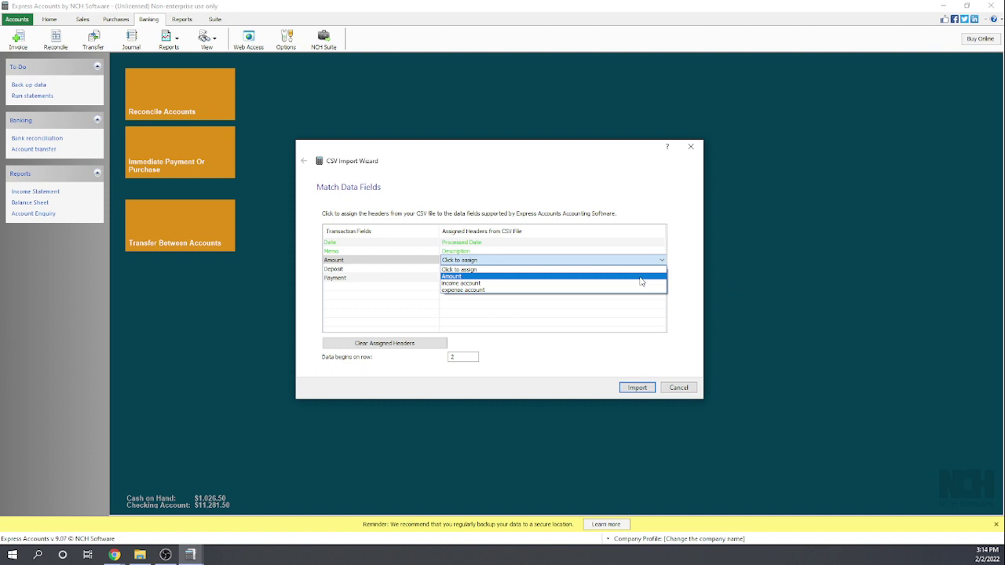
click(640, 276)
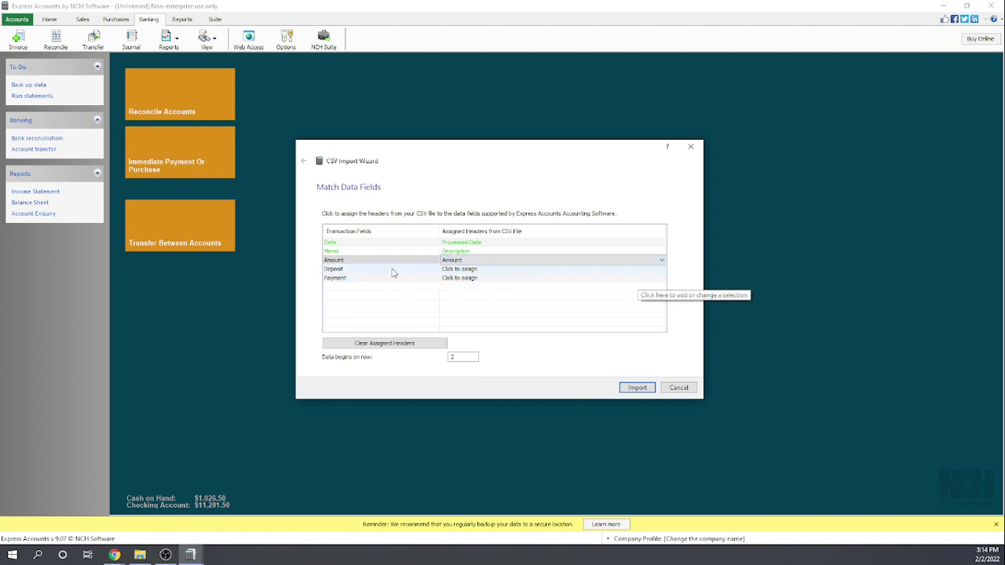
- Assign the CSV header income account to the Deposit field and expense account to the Payment field
click(475, 271)
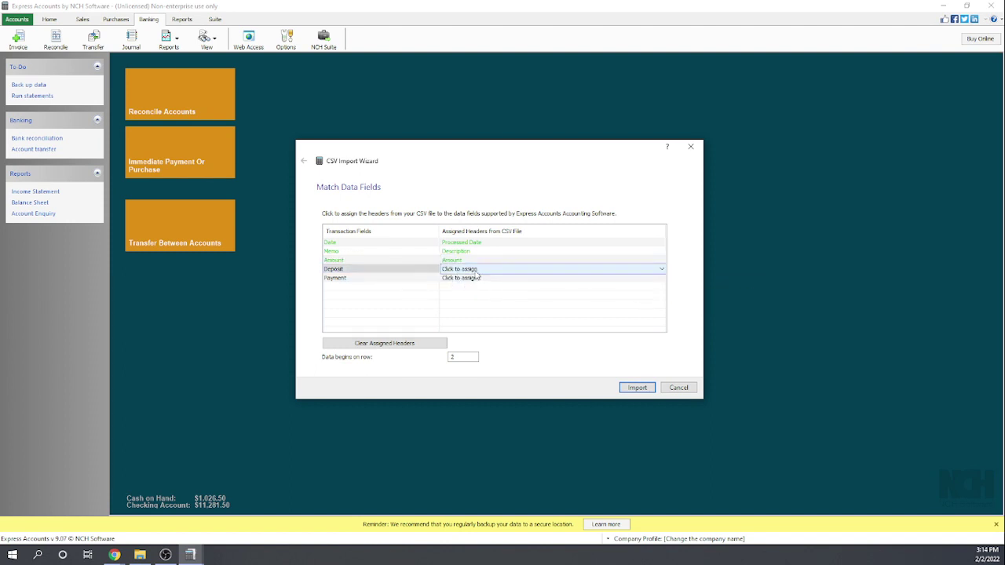
click(661, 272)
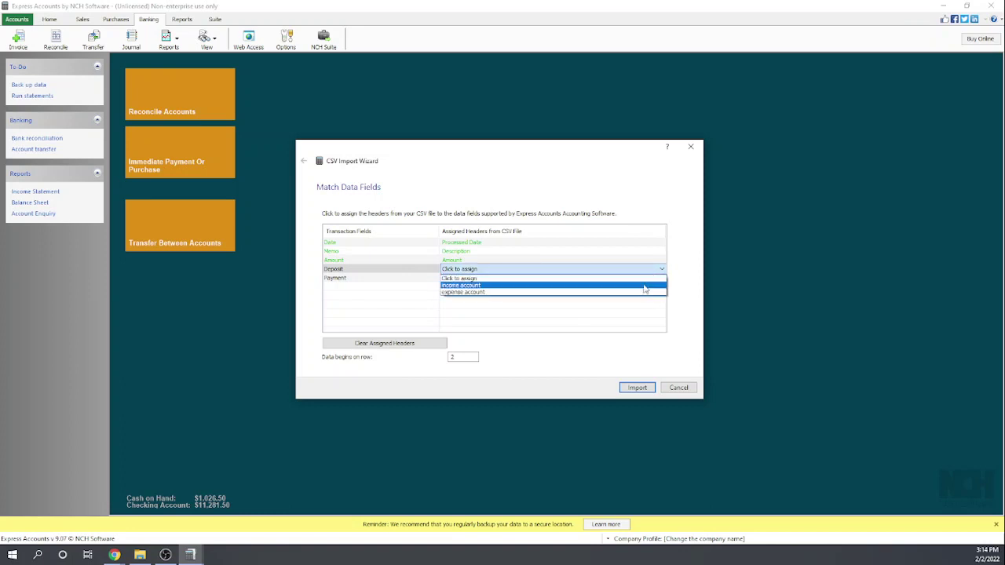
click(643, 287)
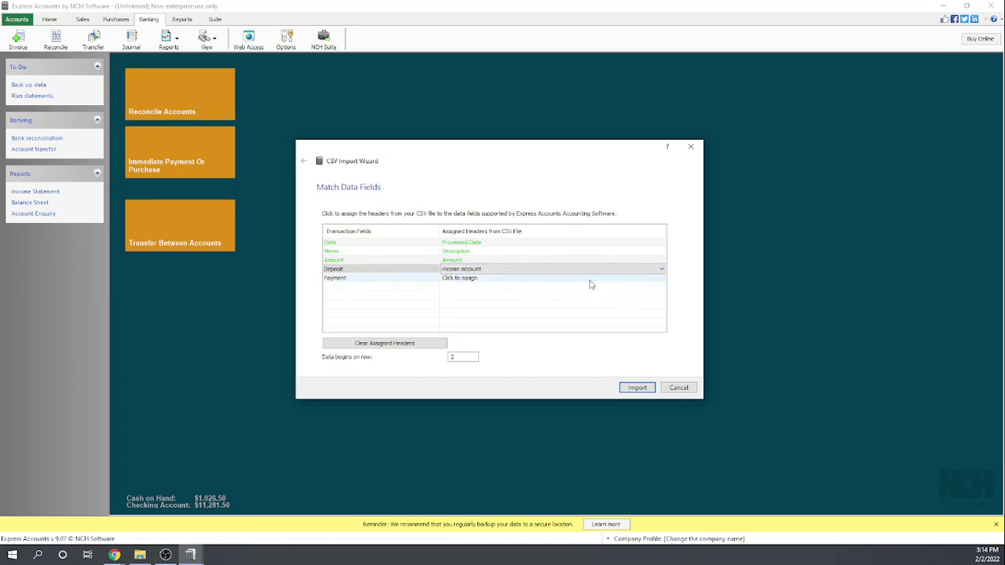
click(582, 280)
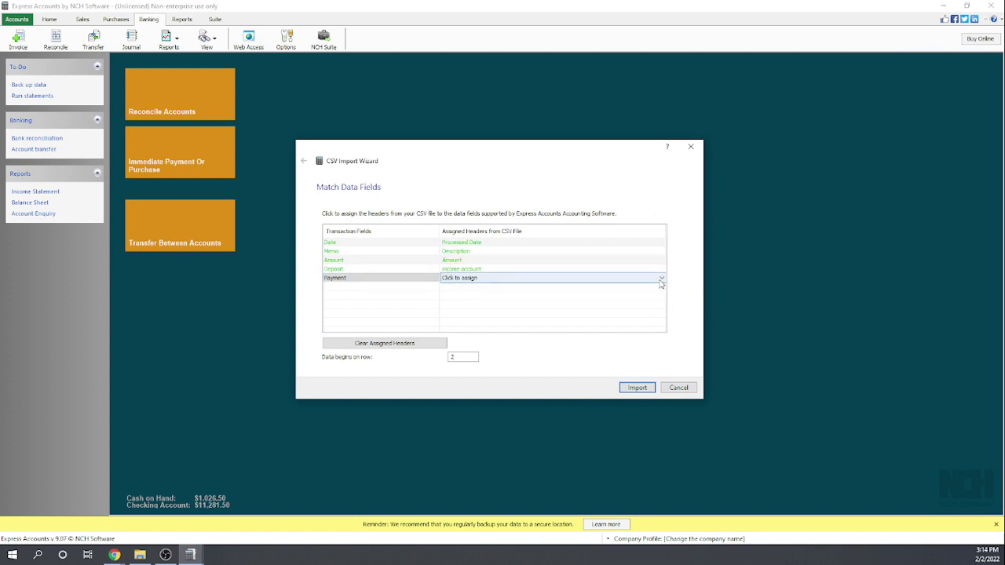
click(661, 282)
click(611, 299)
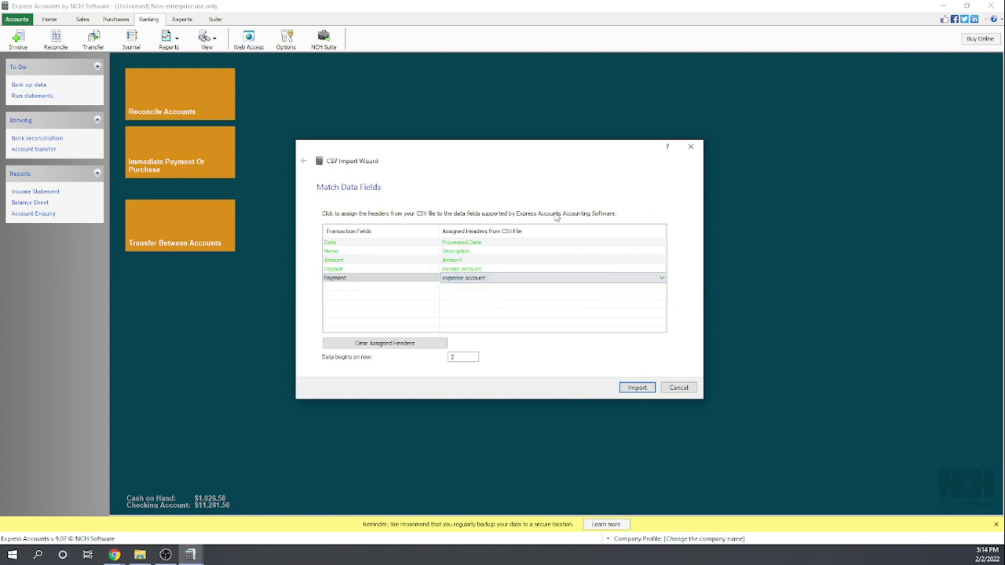
click(553, 295)
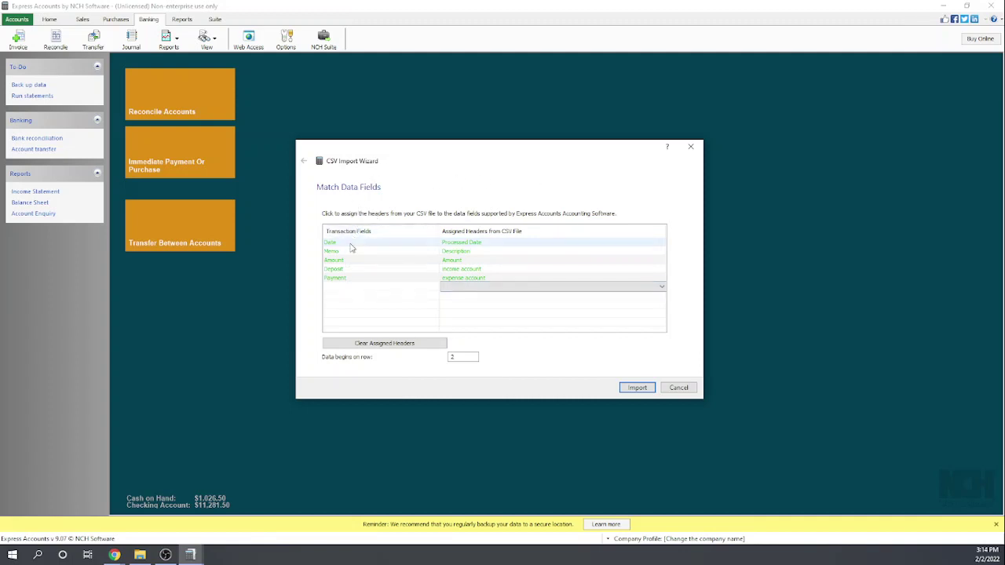
- Complete the CSV import wizard and select Checking Account for the transactions, but cancel the final import
click(637, 388)
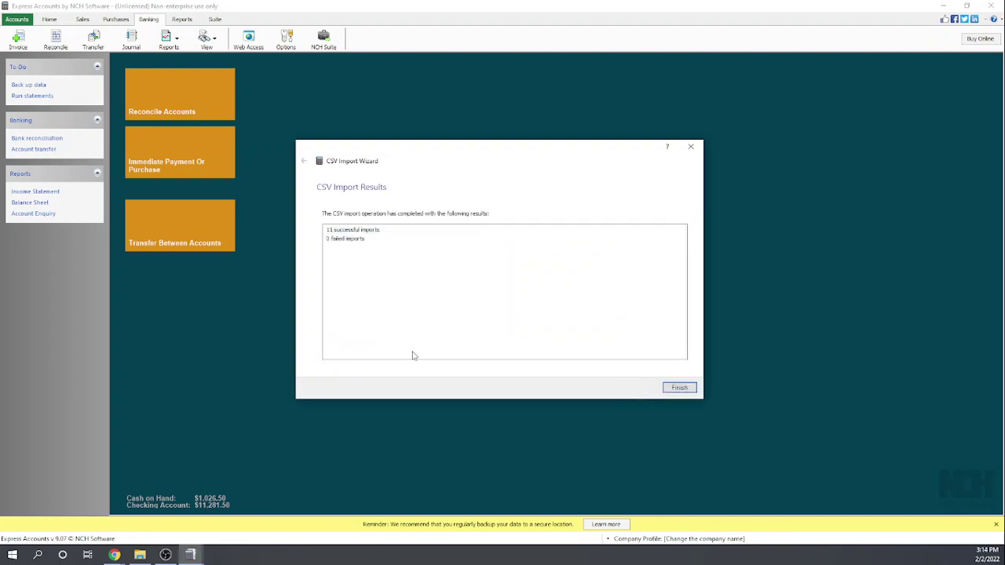
click(679, 388)
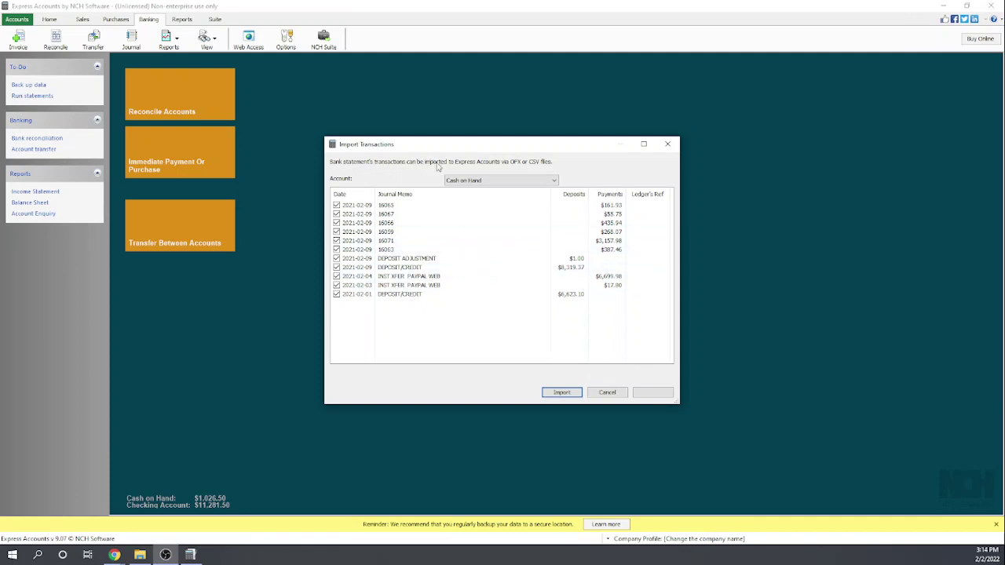
click(554, 182)
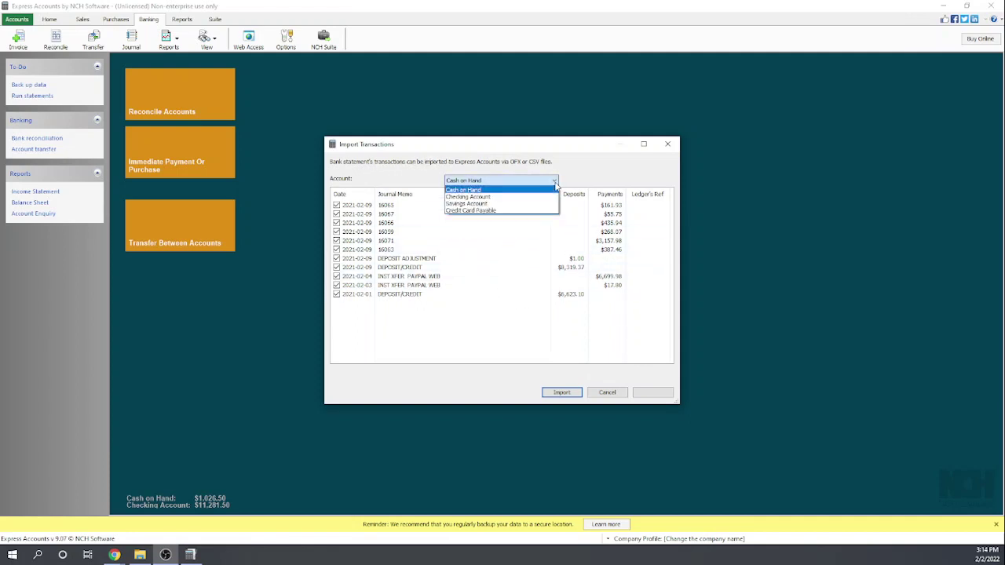
click(492, 197)
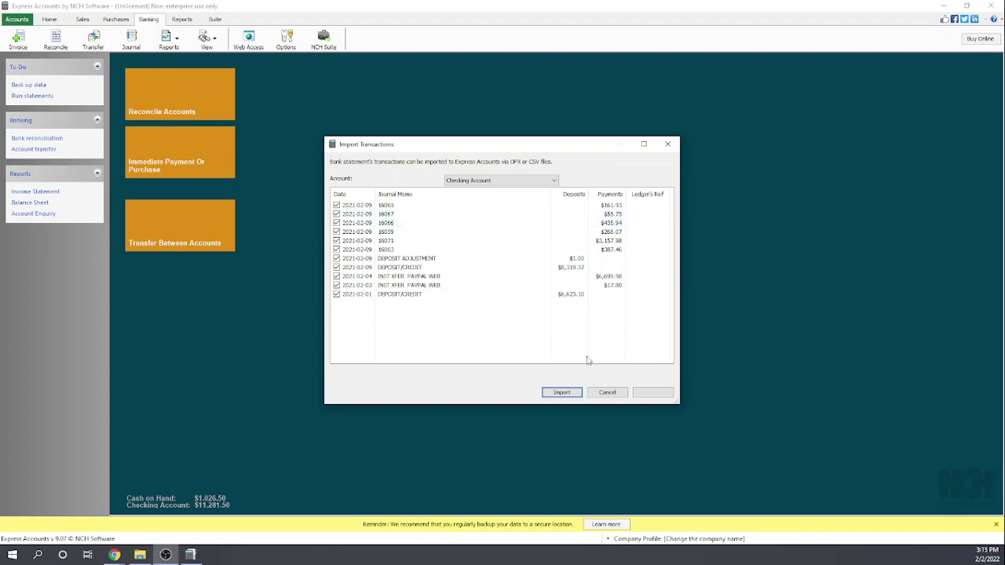
click(608, 393)
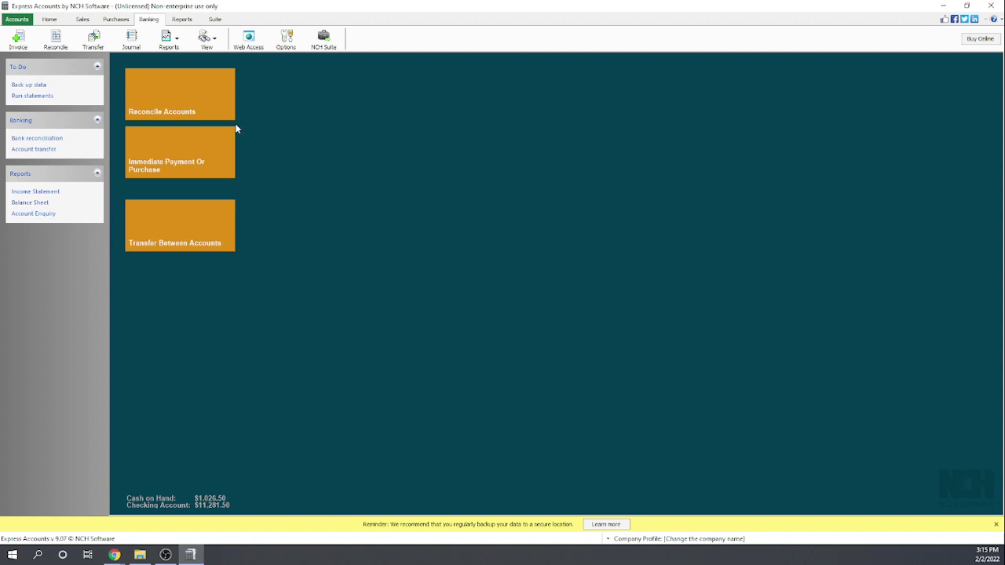
- Open an account reconciliation for the Checking Account and set the new statement balance to $11,240.00
click(162, 101)
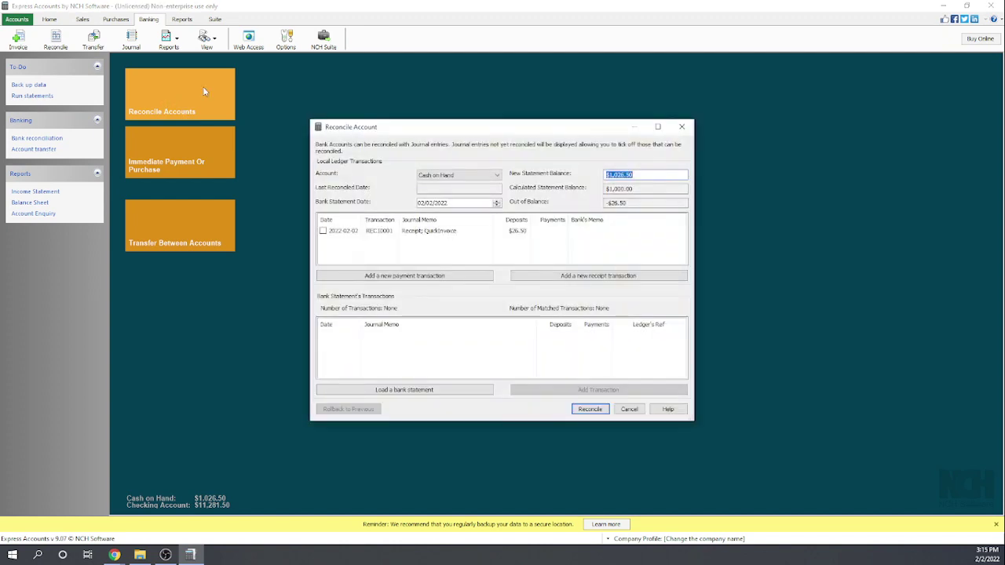
click(496, 176)
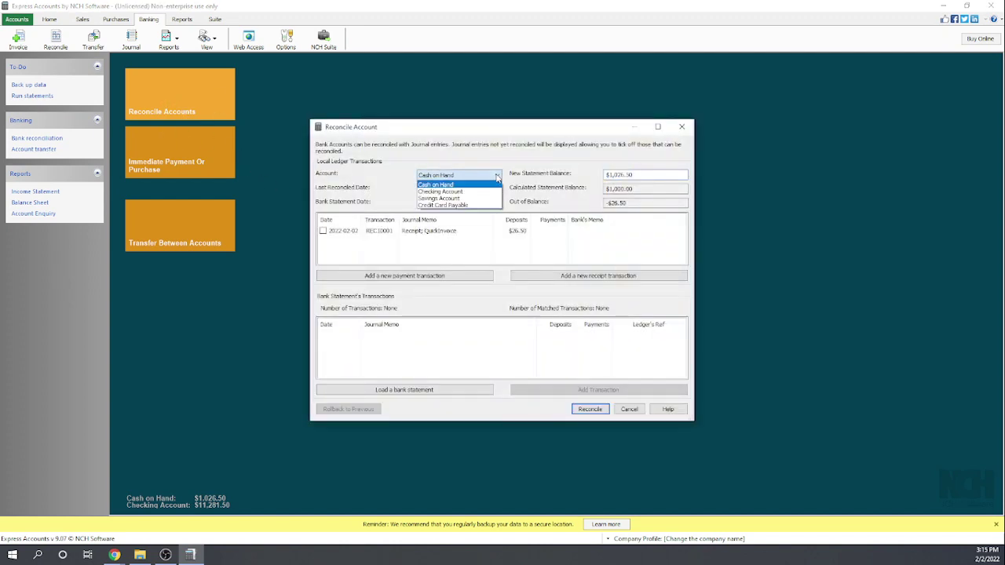
click(479, 192)
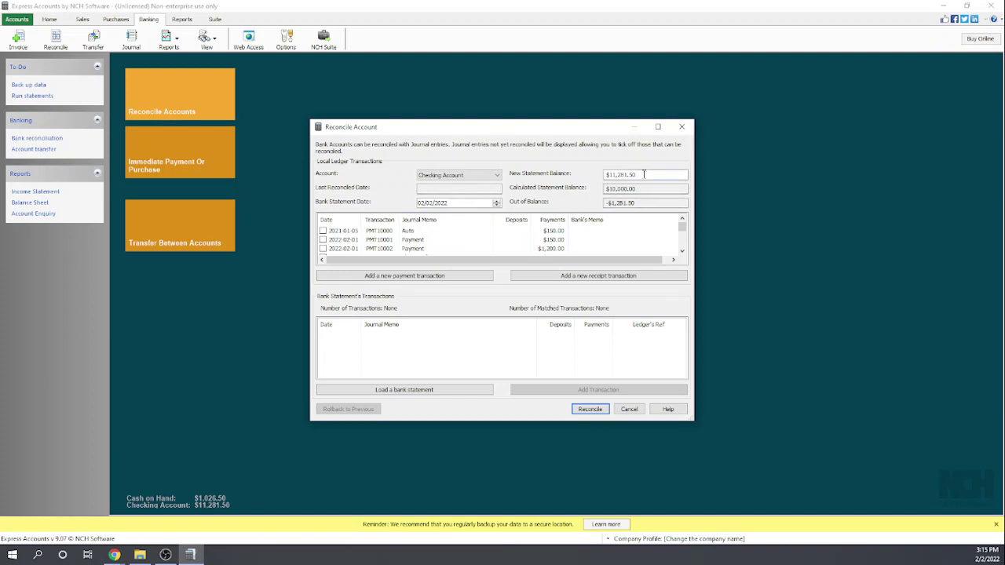
drag(644, 174, 605, 166)
text(11240)
- Mark the ledger payments PMT10000 through PMT10006 for reconciliation
click(323, 231)
click(323, 240)
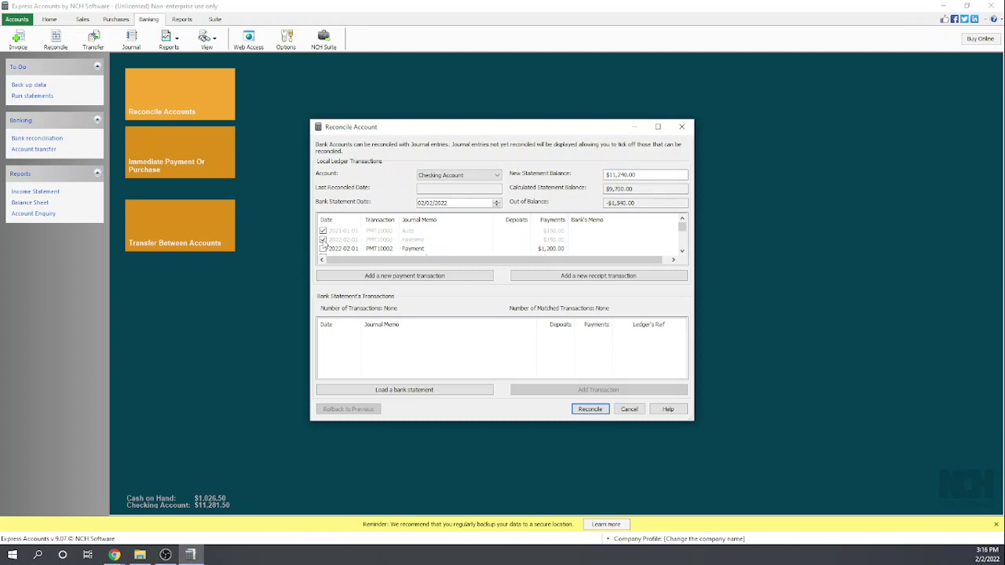
click(323, 231)
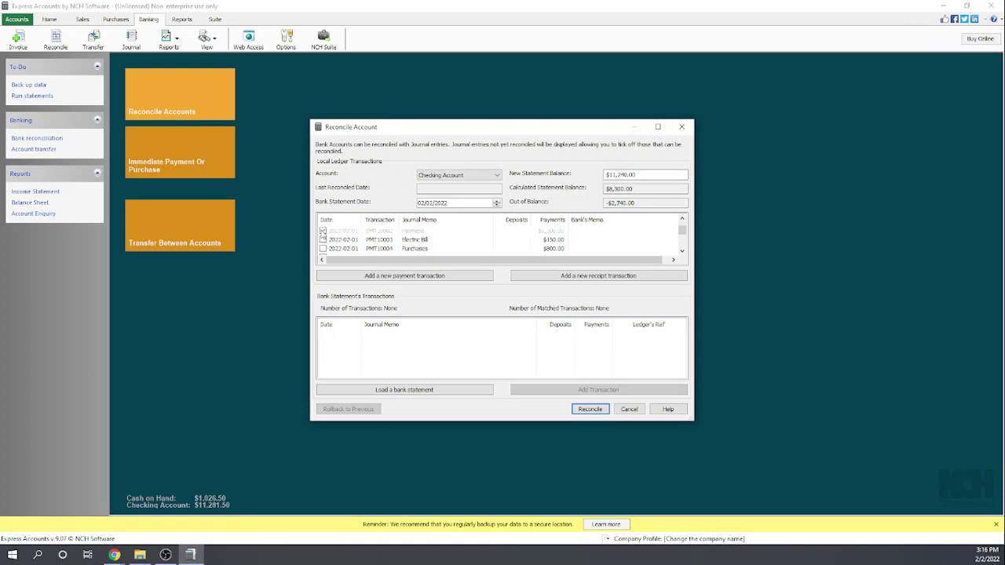
click(323, 239)
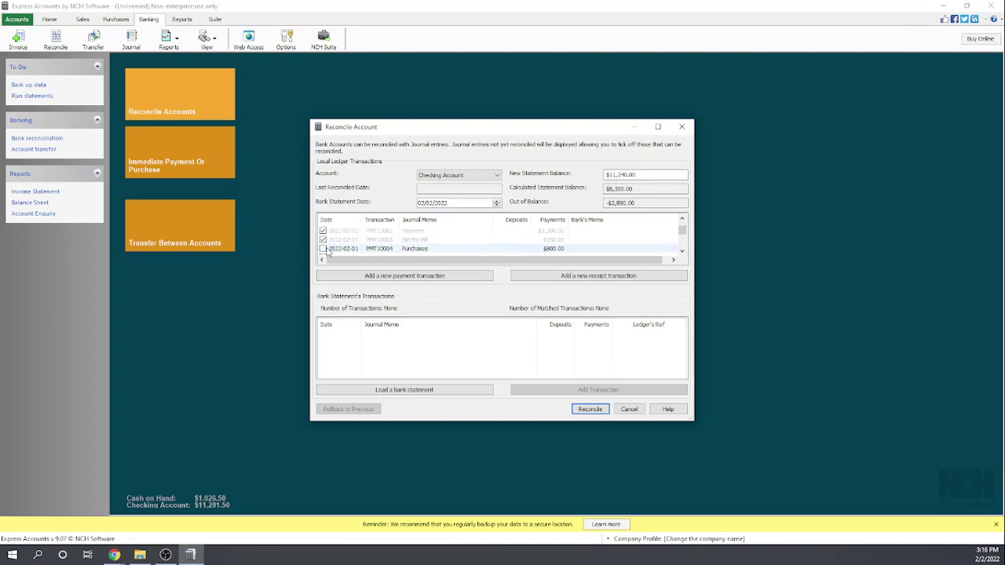
click(322, 248)
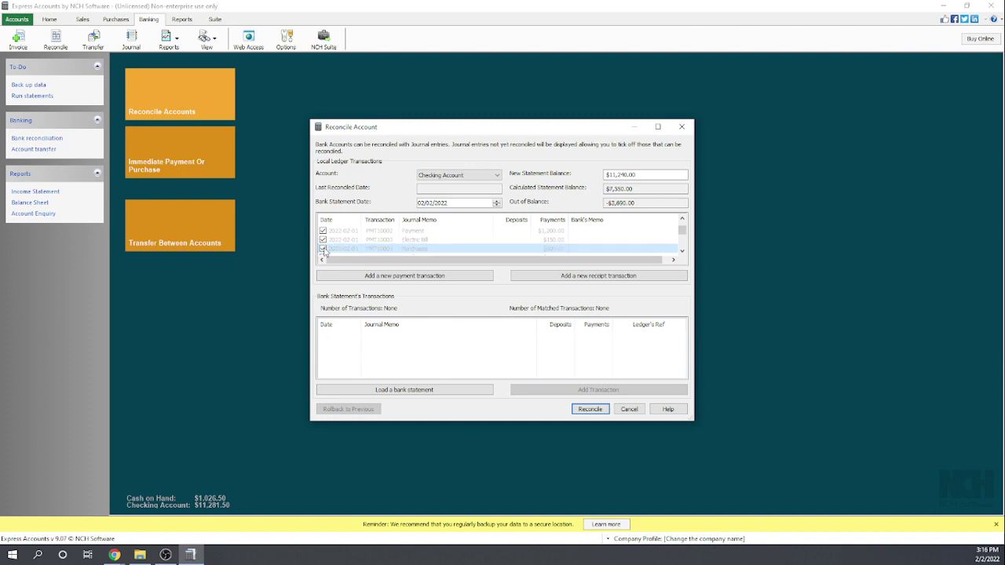
click(323, 240)
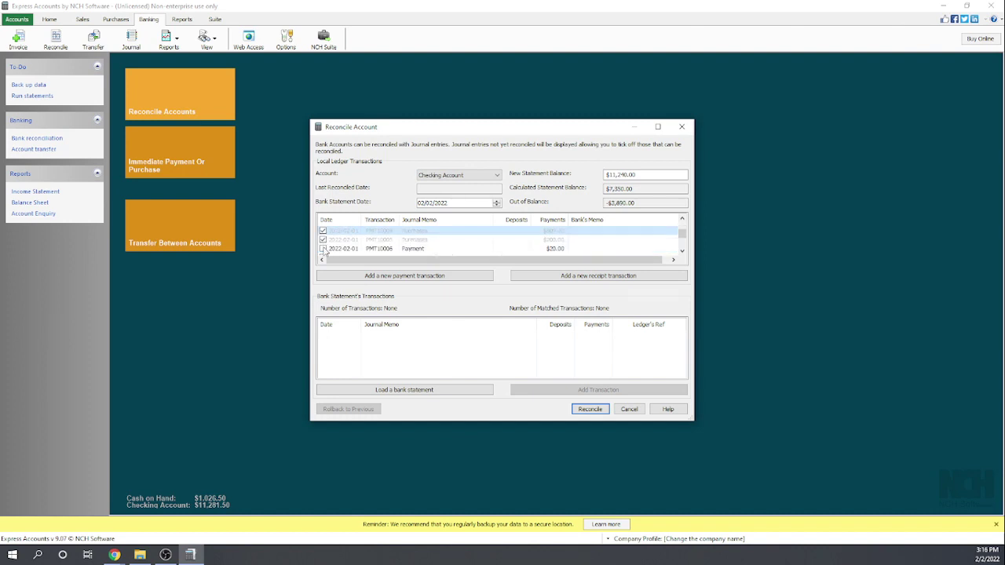
click(323, 248)
- Mark the Family Bowling and Big-Time Diner receipts up to REC10004 for reconciliation
click(322, 240)
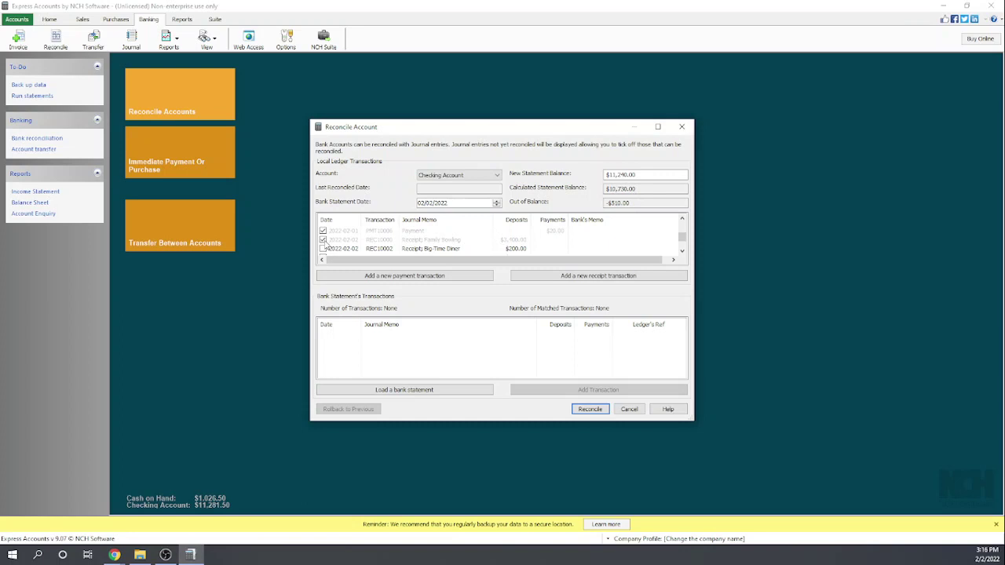
click(322, 248)
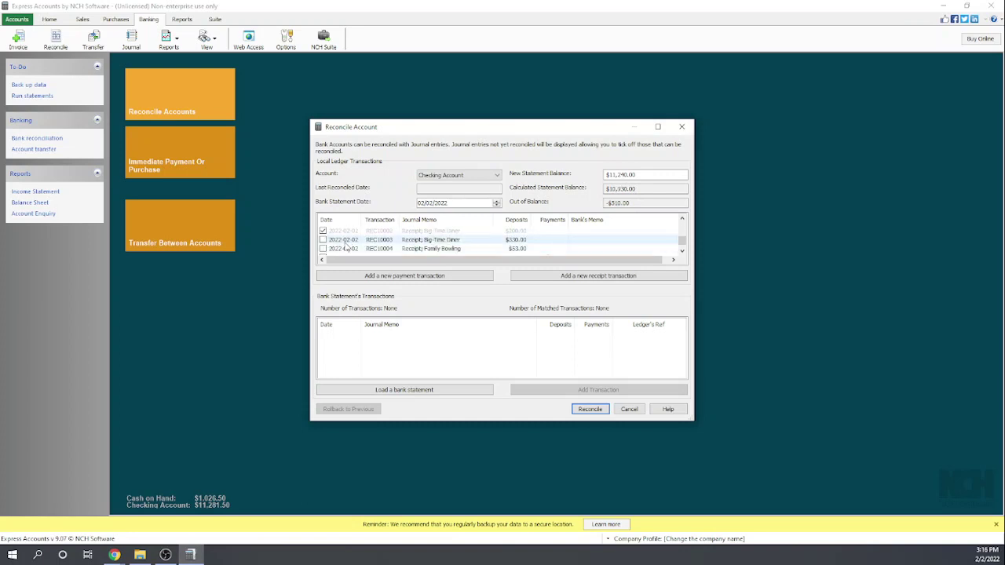
click(323, 240)
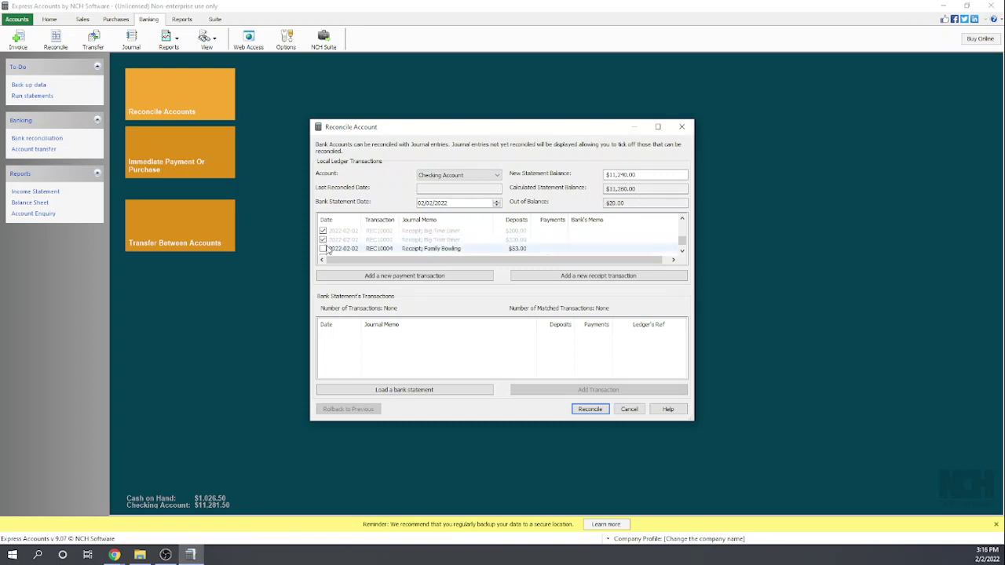
click(328, 248)
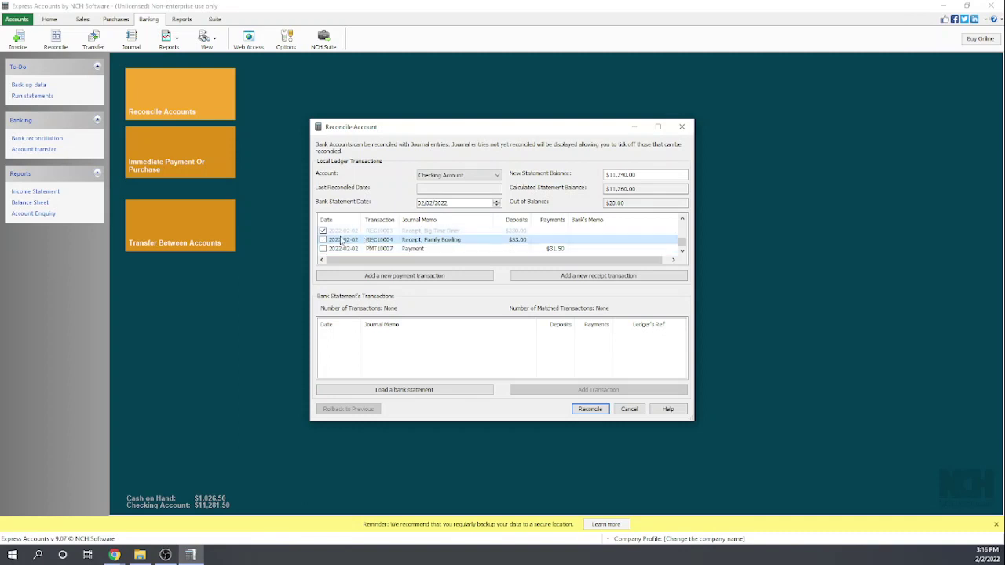
click(322, 240)
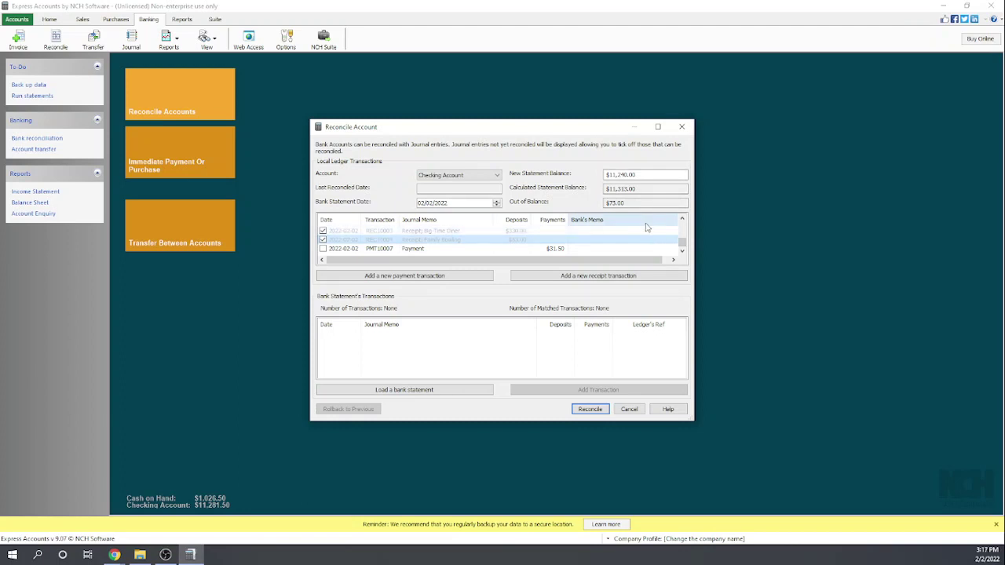
- Set the new statement balance to $11,323.00
click(639, 175)
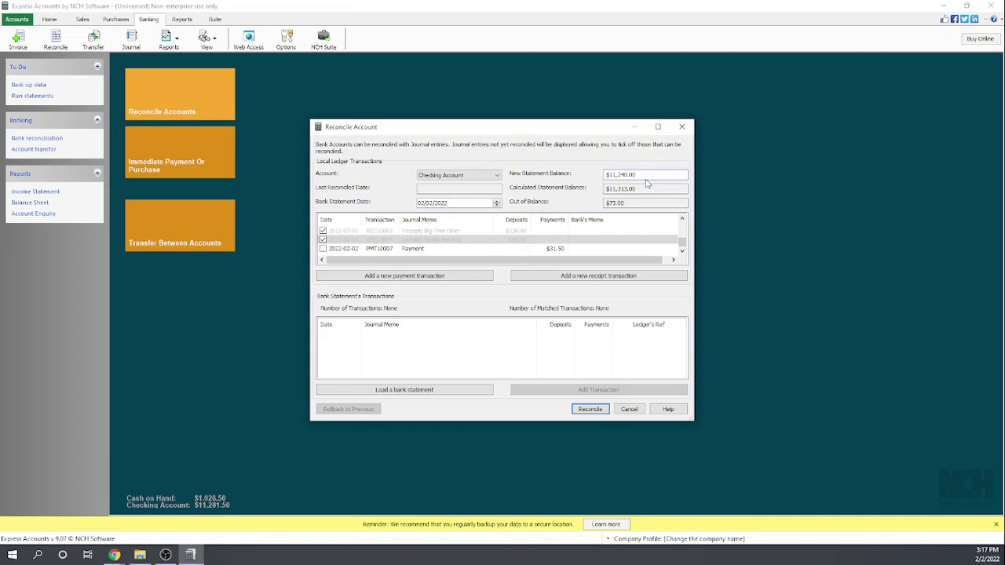
key(BackSpace)
key(BackSpace)
text(23)
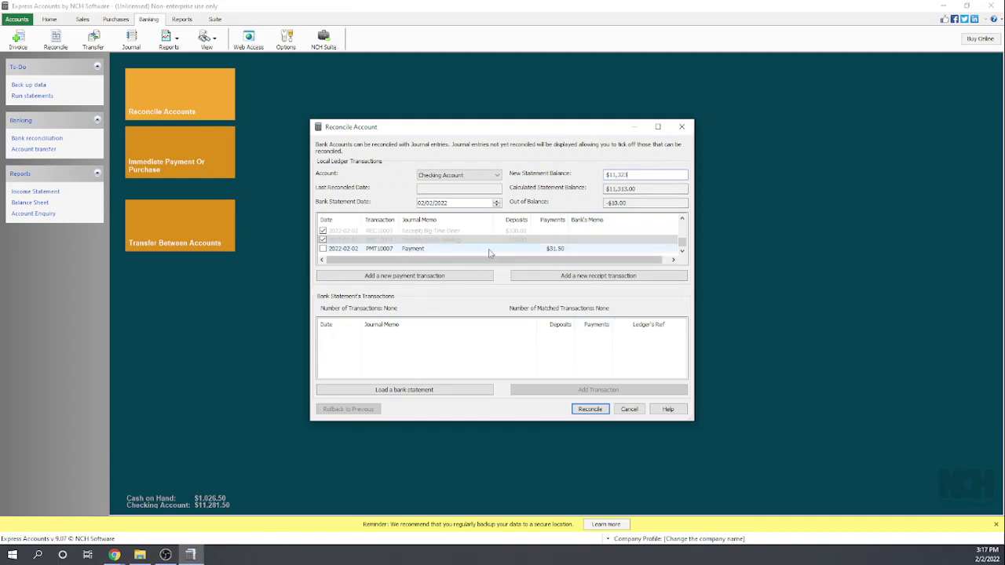
click(473, 363)
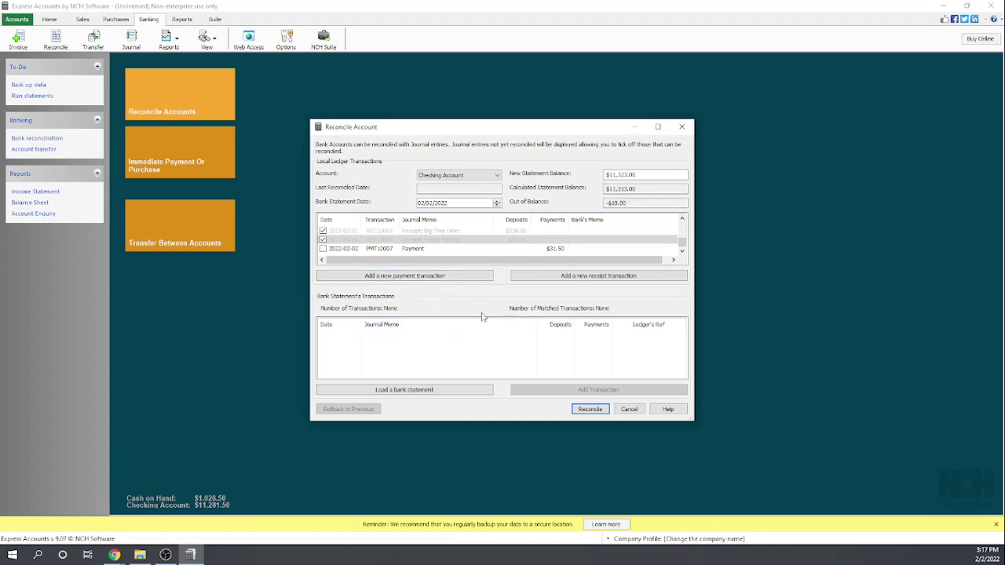
- Start a new payment transaction to Bank with payment method Other and an amount of $10.00
click(405, 276)
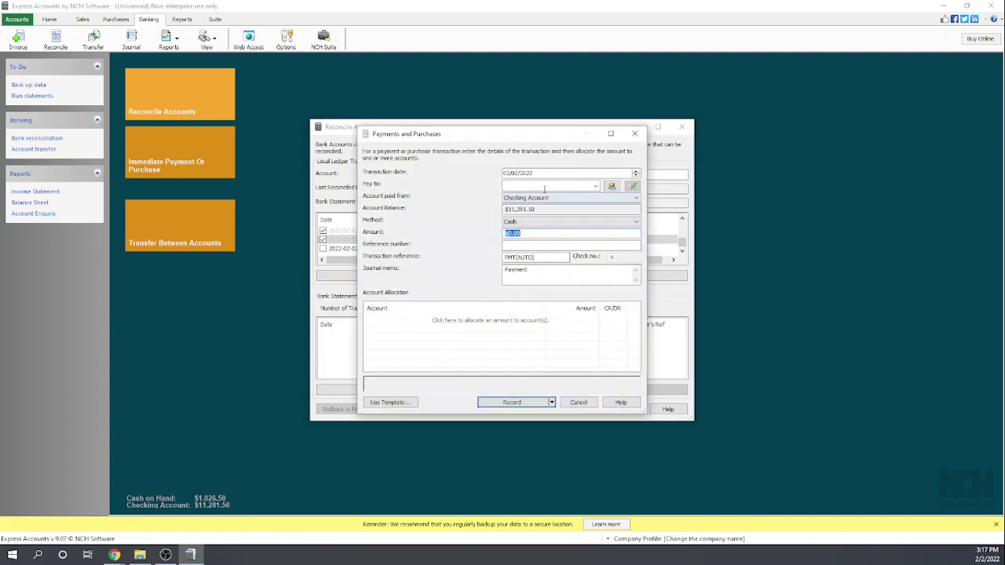
click(545, 185)
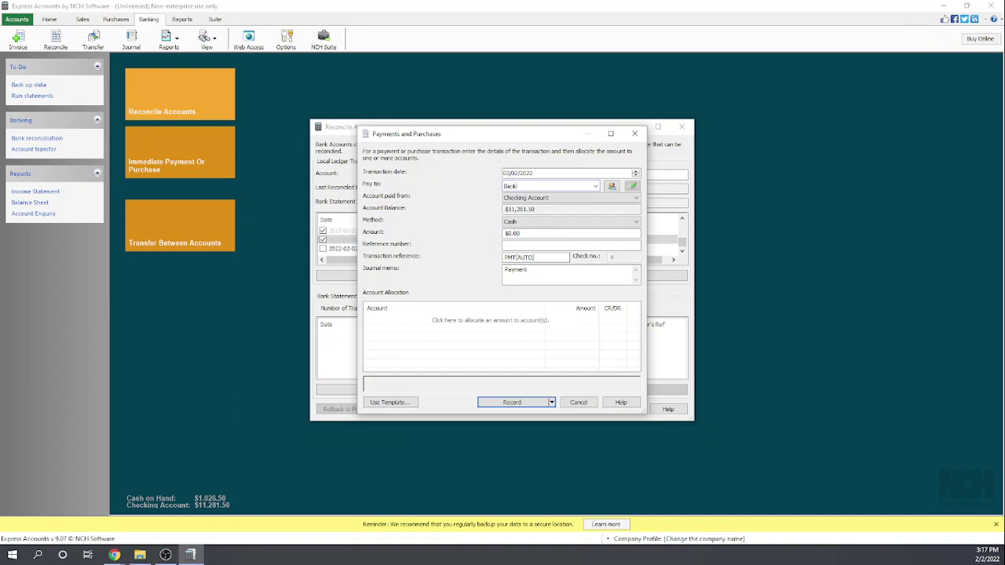
click(537, 224)
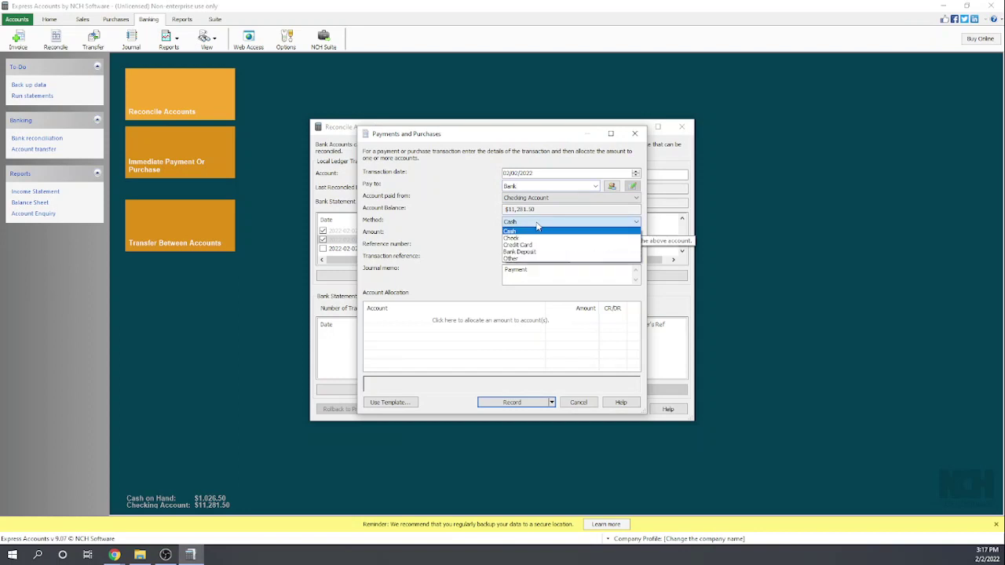
click(518, 259)
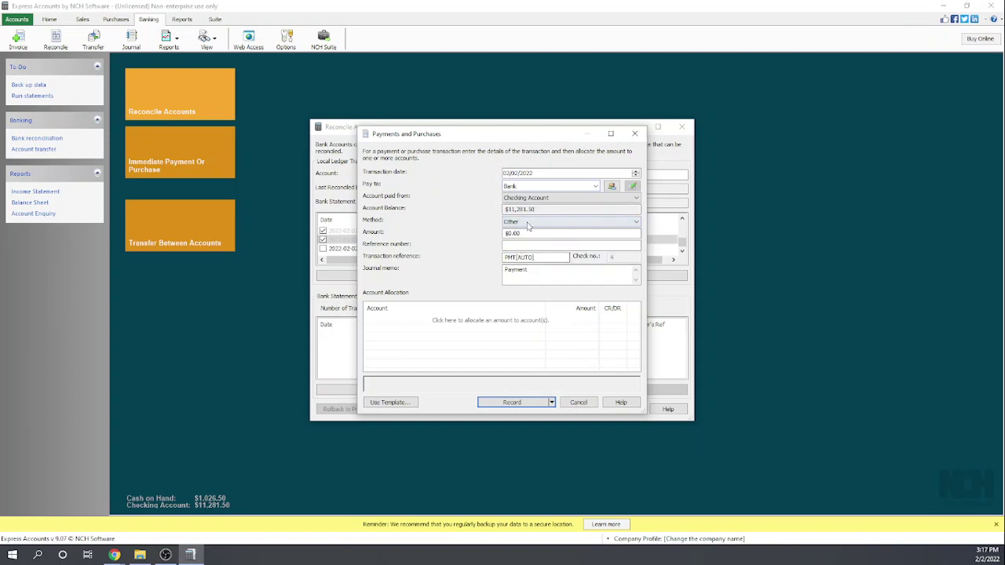
click(520, 234)
text(10)
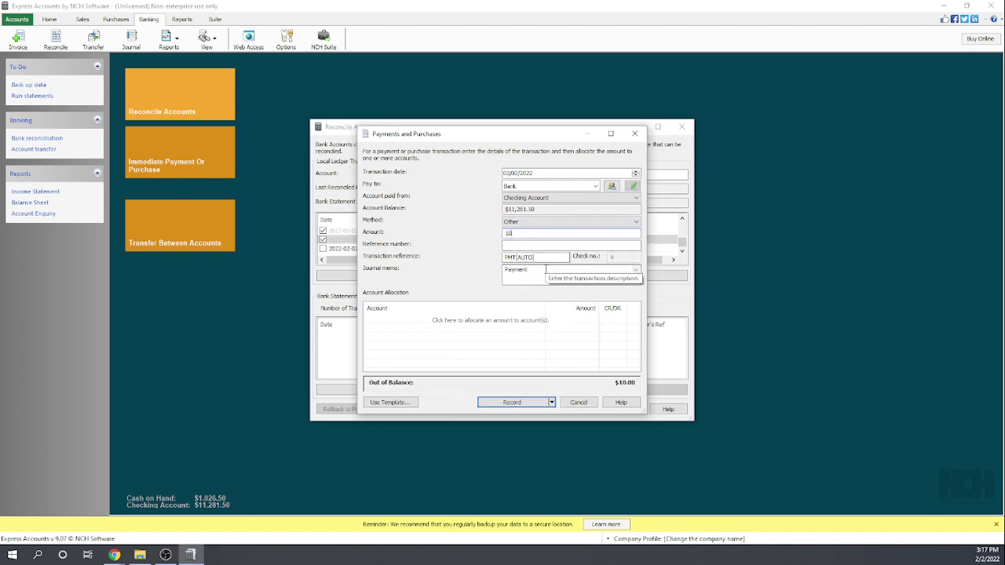
- From the payment's account allocation, add the standard default account 6420 Office Expenses to the available accounts
click(474, 320)
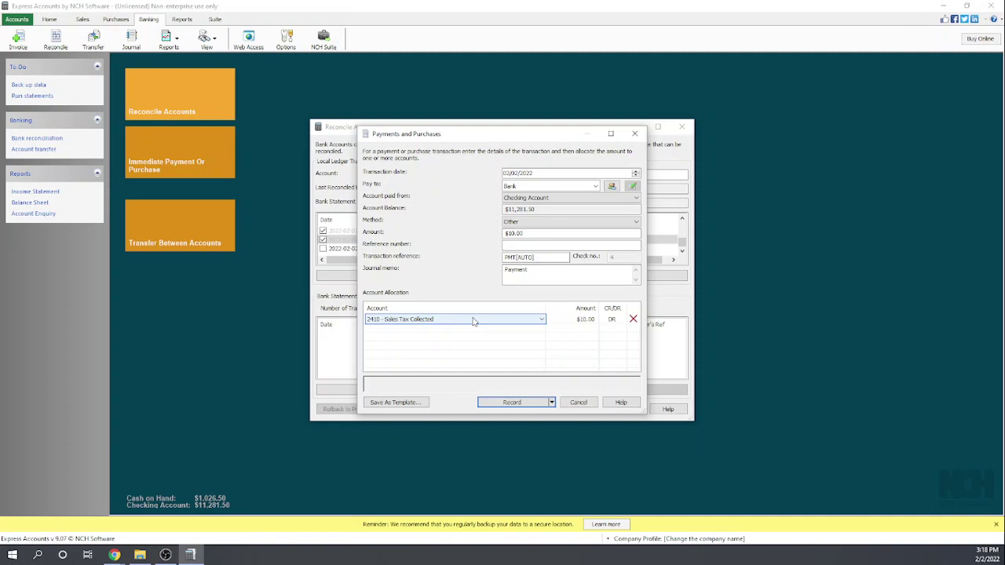
click(540, 320)
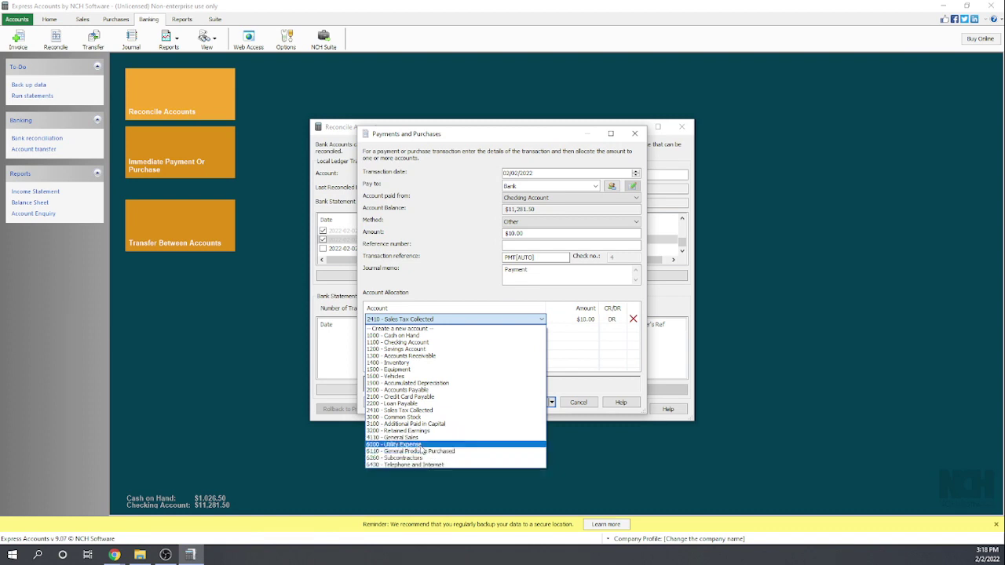
click(557, 350)
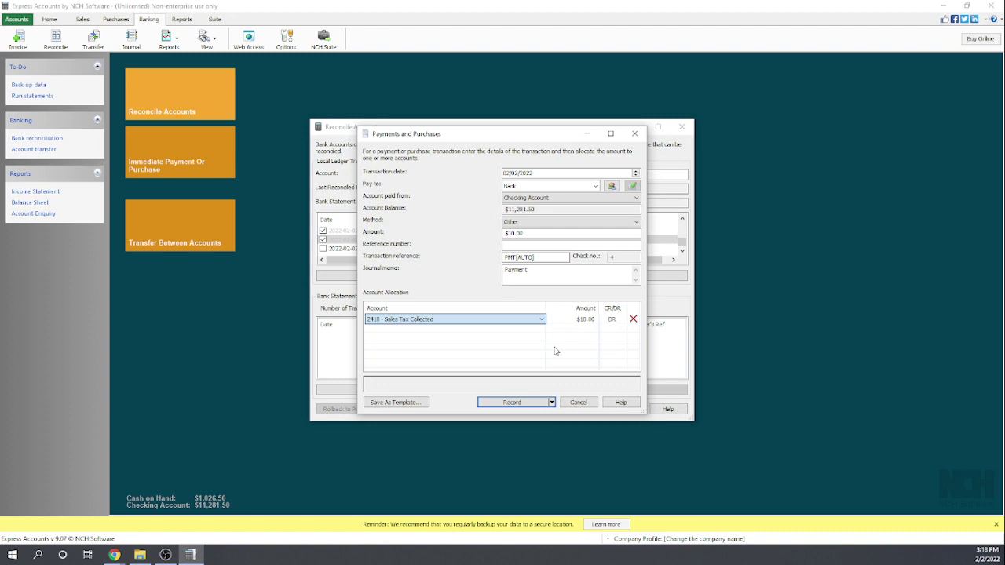
click(469, 324)
click(435, 330)
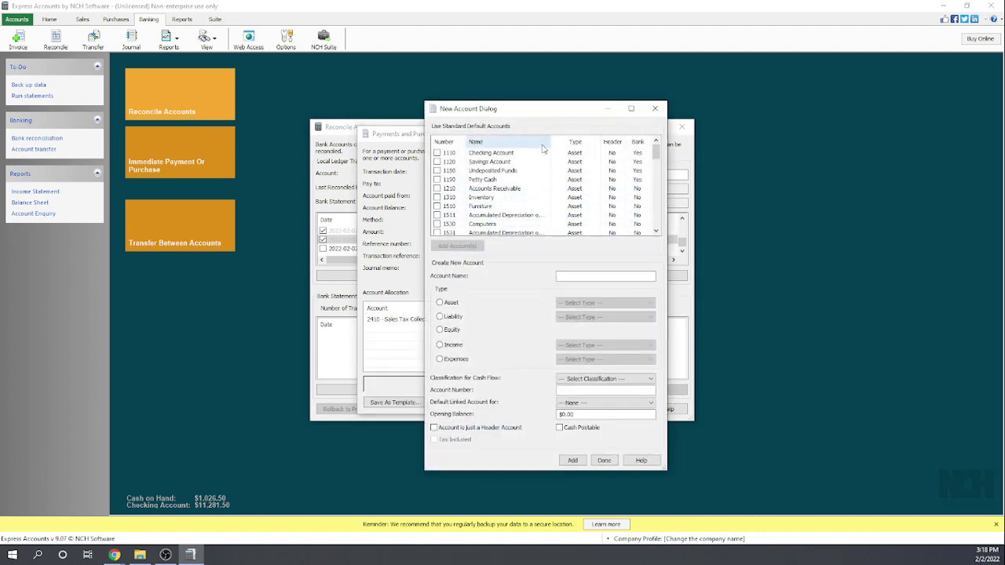
scroll(506, 183, down, 10)
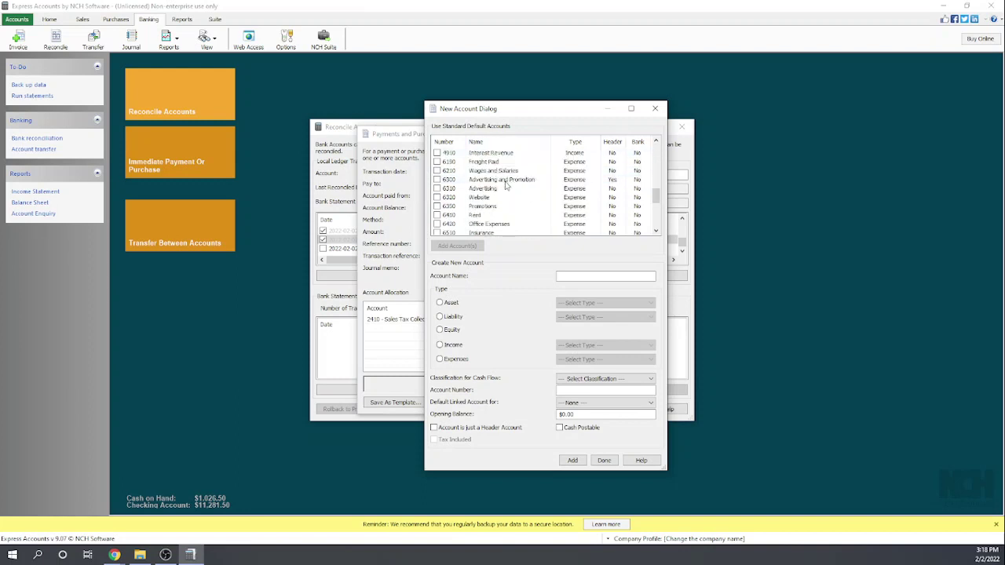
scroll(510, 188, down, 2)
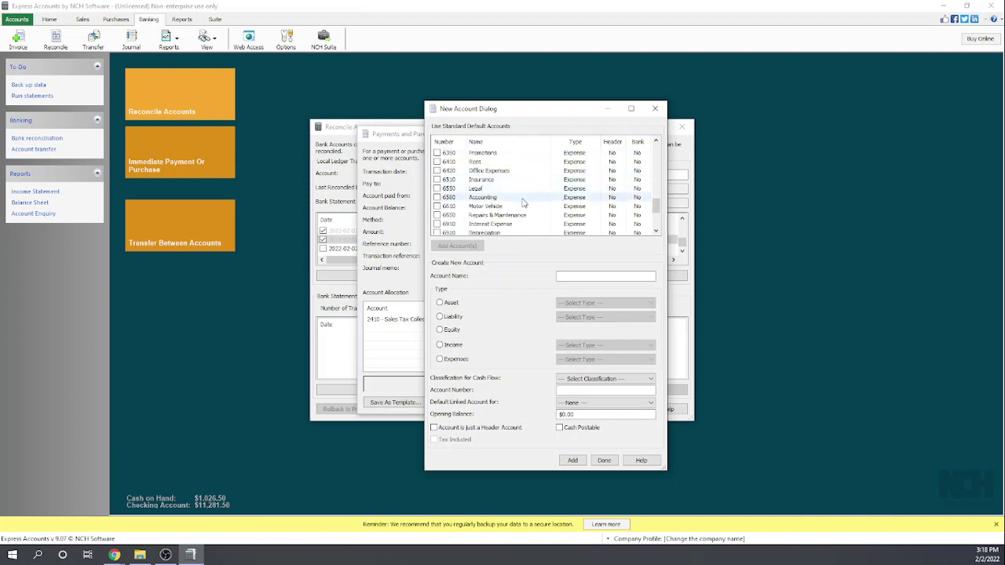
scroll(526, 206, down, 1)
scroll(528, 210, down, 2)
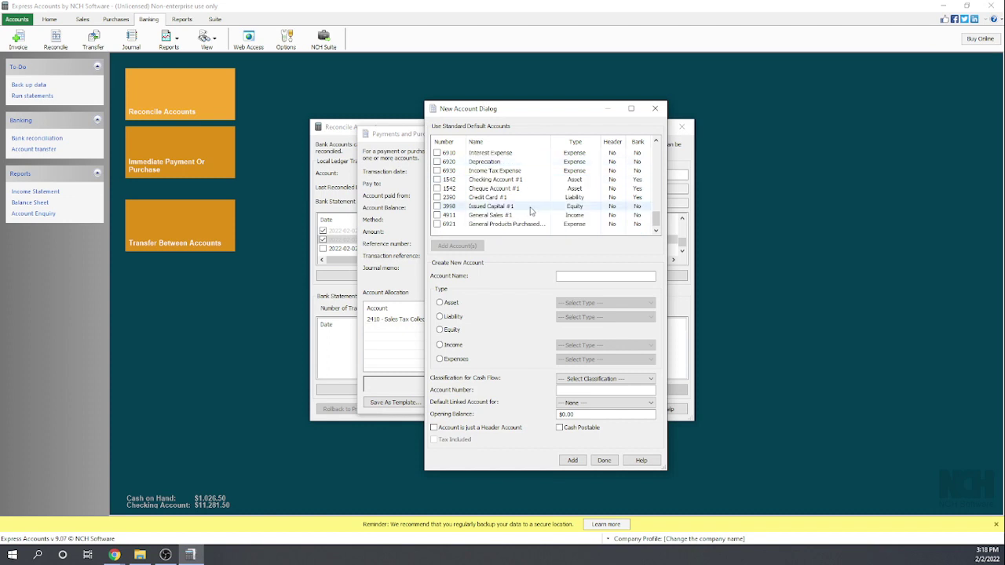
scroll(530, 211, up, 3)
scroll(539, 209, up, 1)
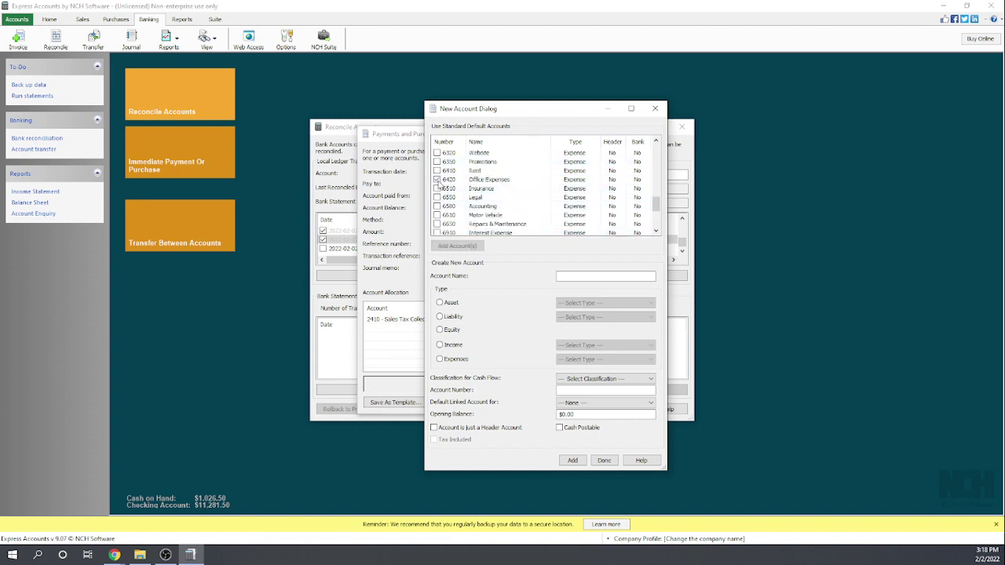
click(437, 180)
click(457, 246)
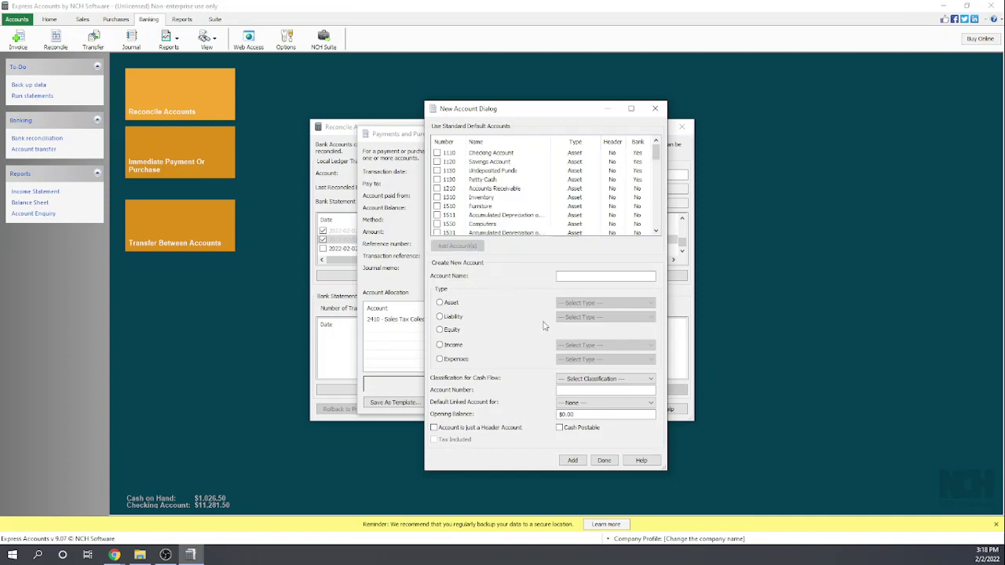
click(602, 462)
- Allocate the $10.00 bank payment to 6420 - Office Expenses and record the transaction
click(464, 320)
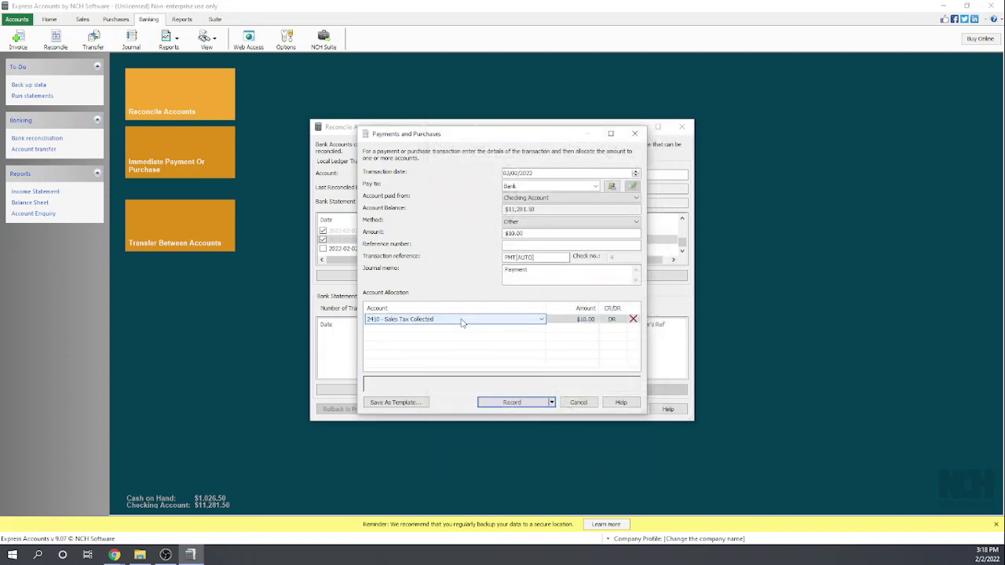
click(542, 322)
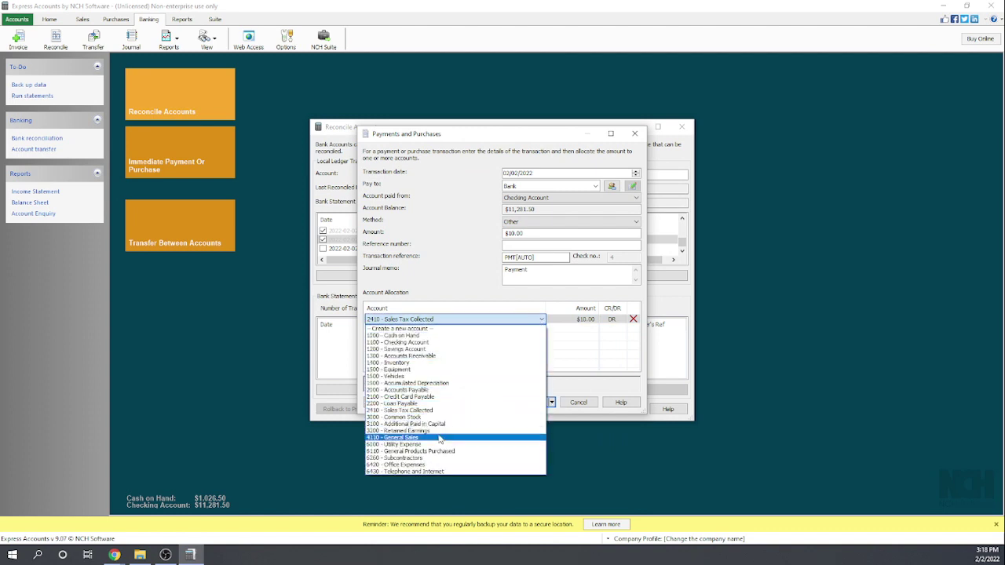
click(432, 466)
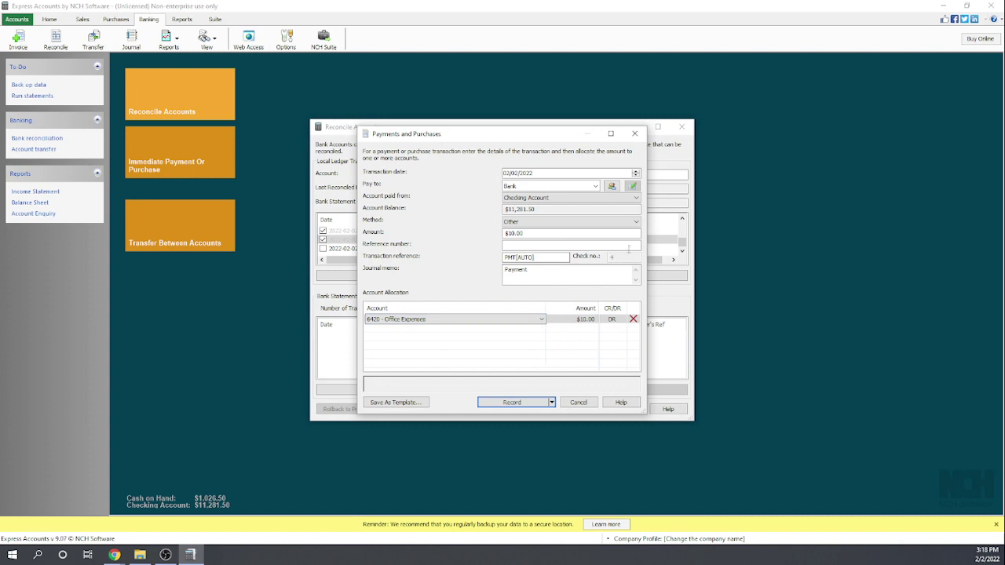
click(503, 402)
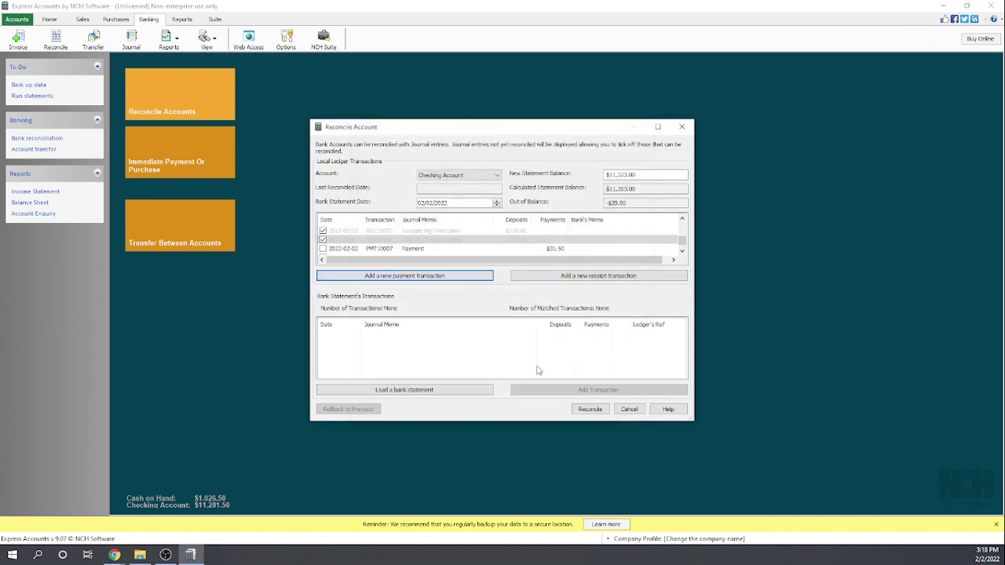
- Review the Checking Account's ledger transactions and set the new statement balance to $11,303.00
scroll(485, 250, up, 5)
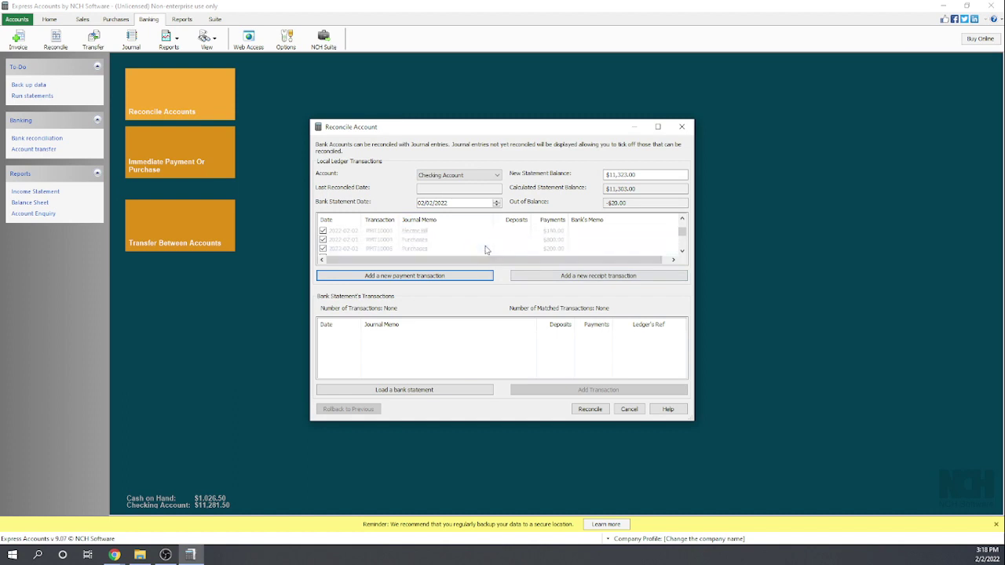
scroll(485, 249, up, 2)
scroll(485, 250, down, 3)
scroll(497, 242, down, 1)
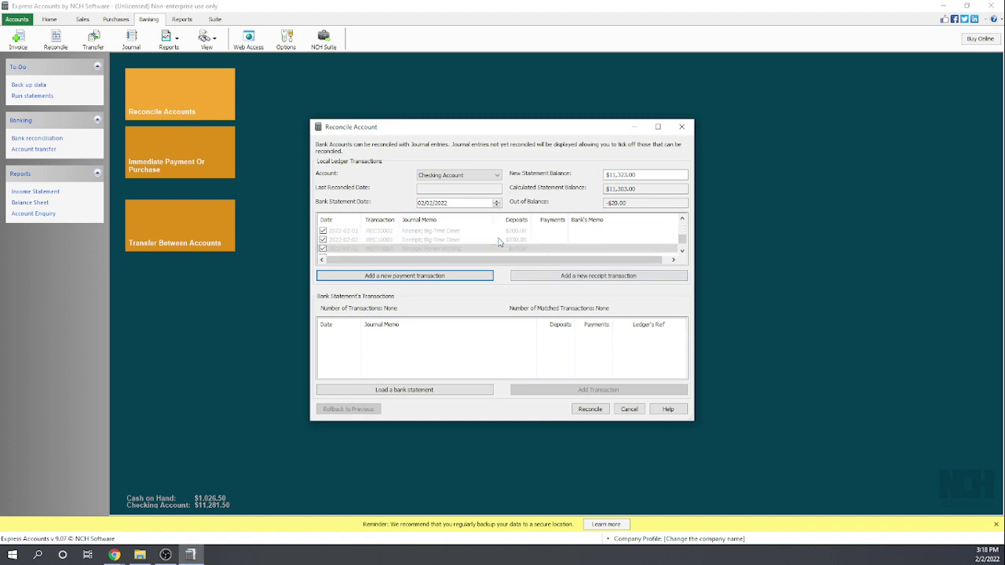
scroll(497, 242, down, 4)
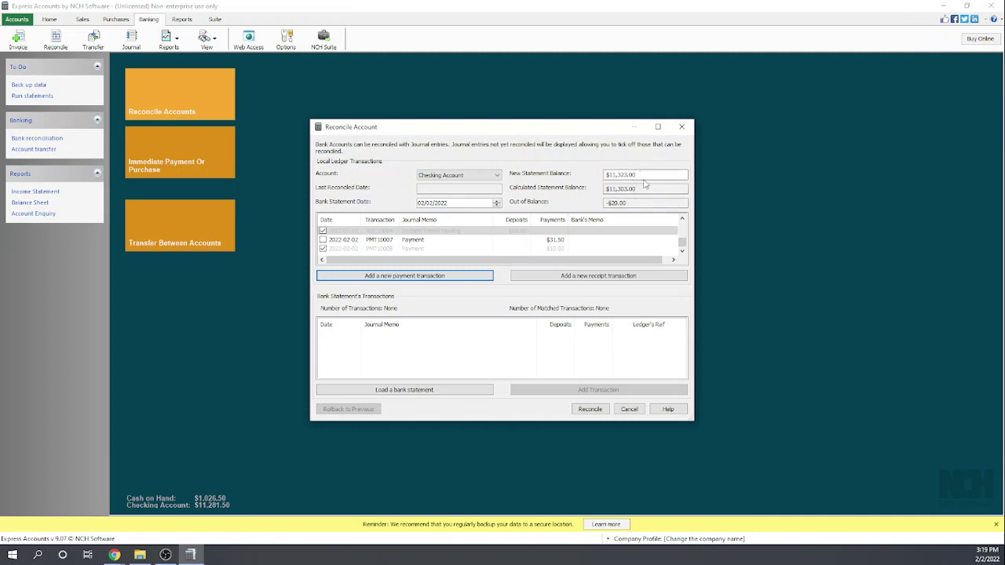
drag(626, 174, 630, 178)
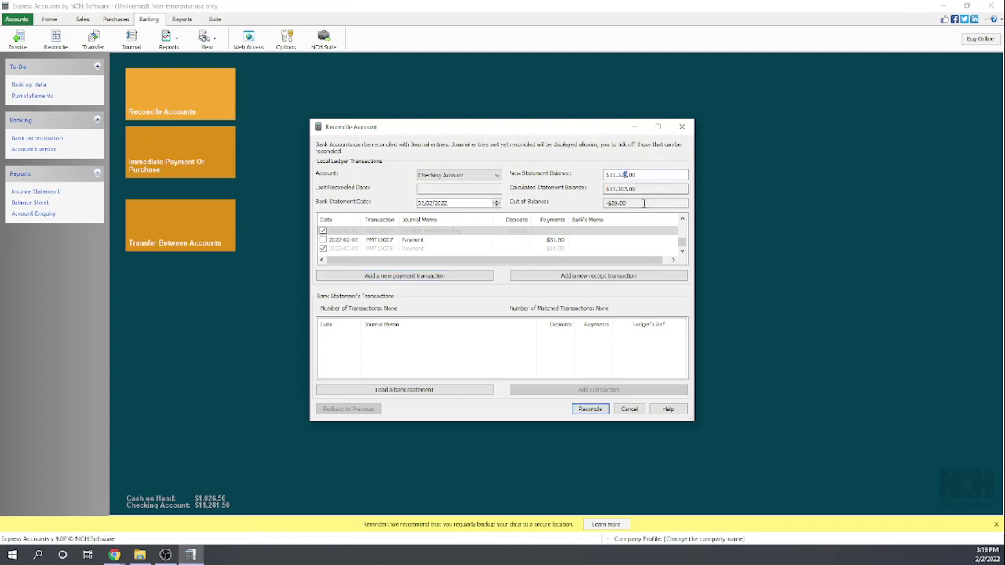
key(BackSpace)
text(03)
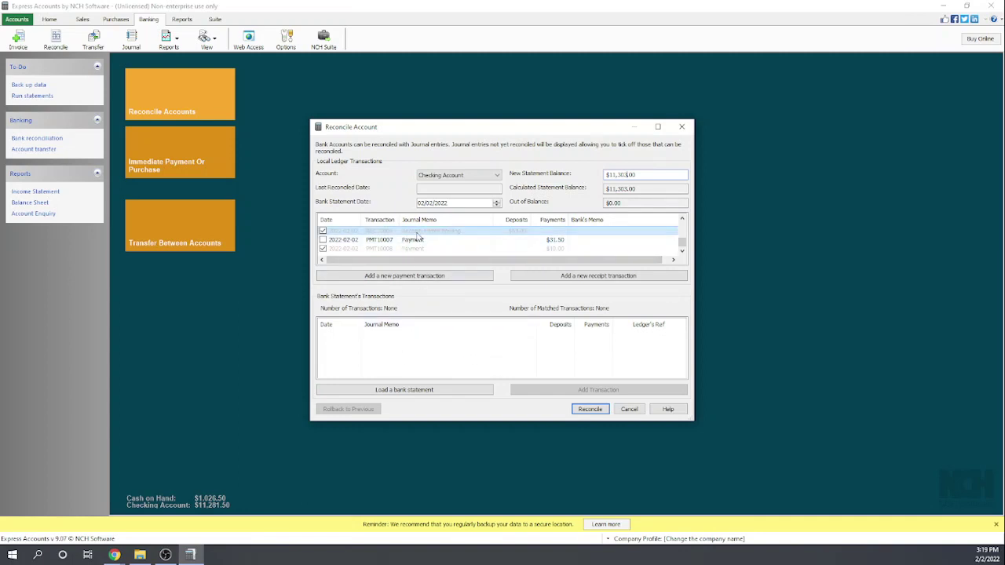
- Reconcile the Checking Account, review the deposits, payments and balances in its reconciliation report, and close the report
click(591, 409)
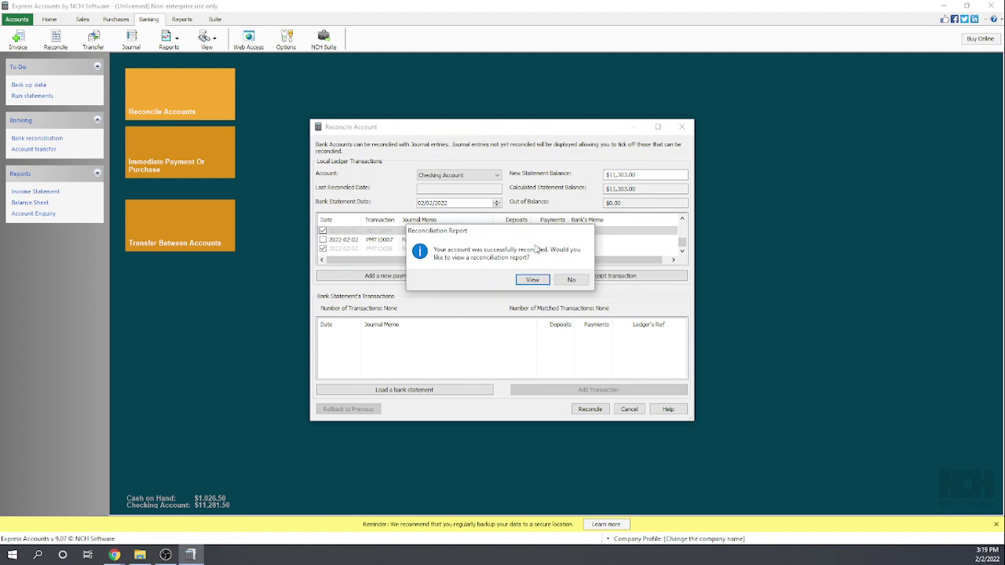
click(532, 280)
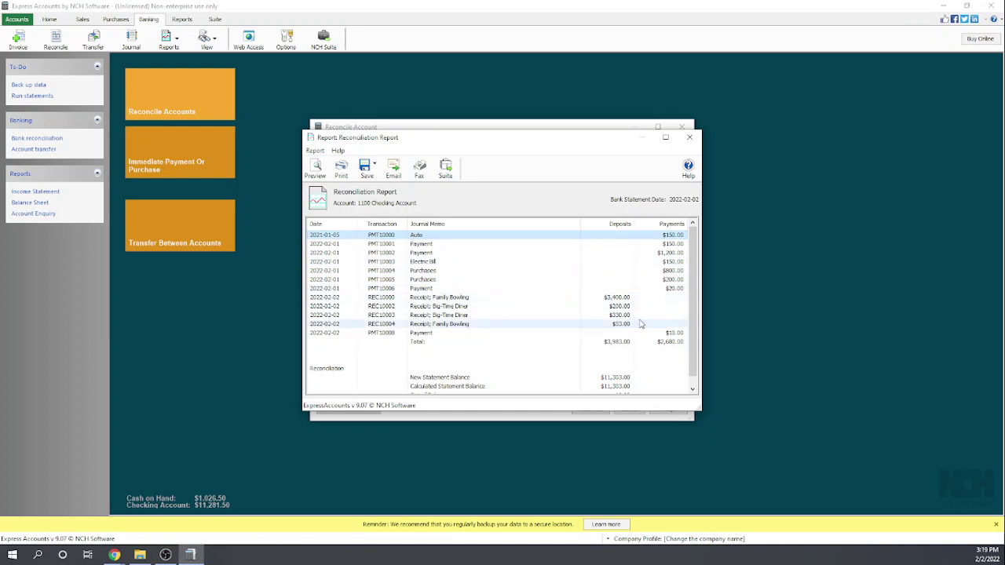
scroll(636, 326, down, 1)
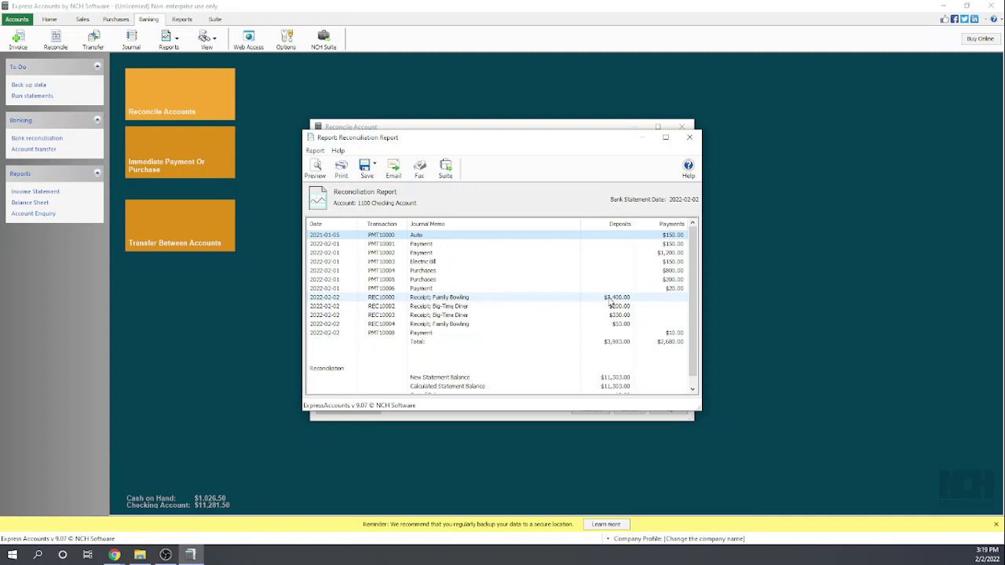
scroll(609, 300, down, 1)
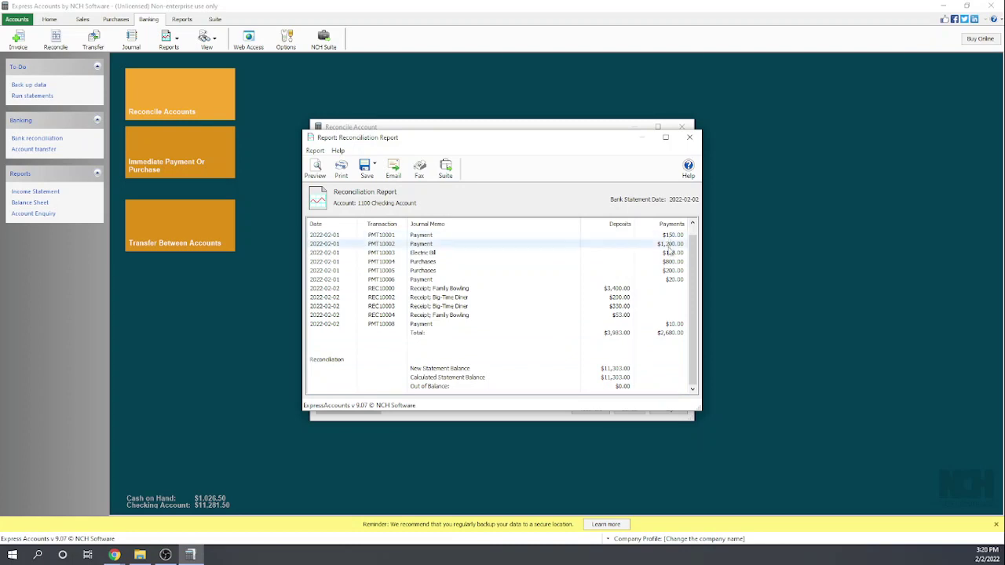
scroll(664, 248, up, 1)
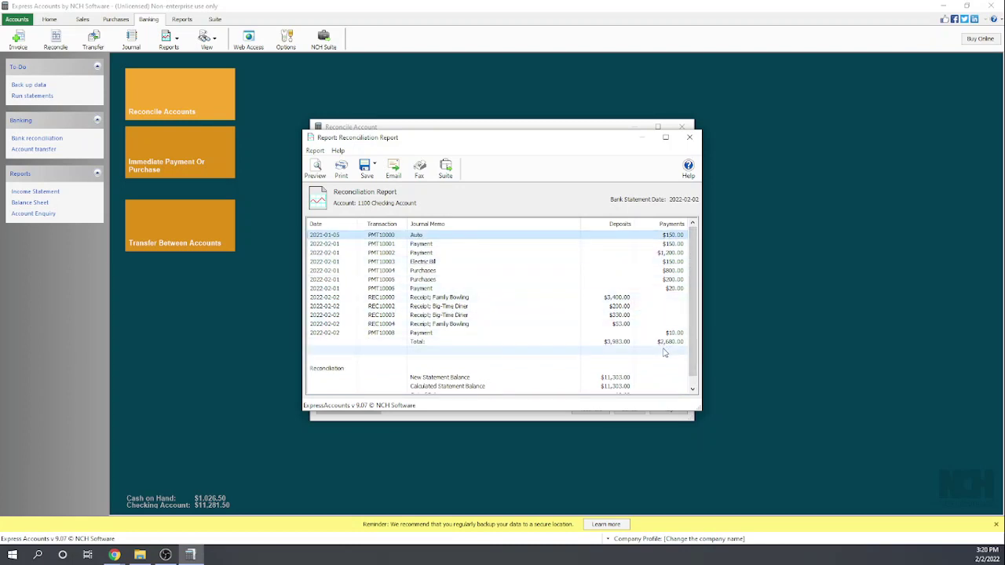
scroll(663, 353, down, 1)
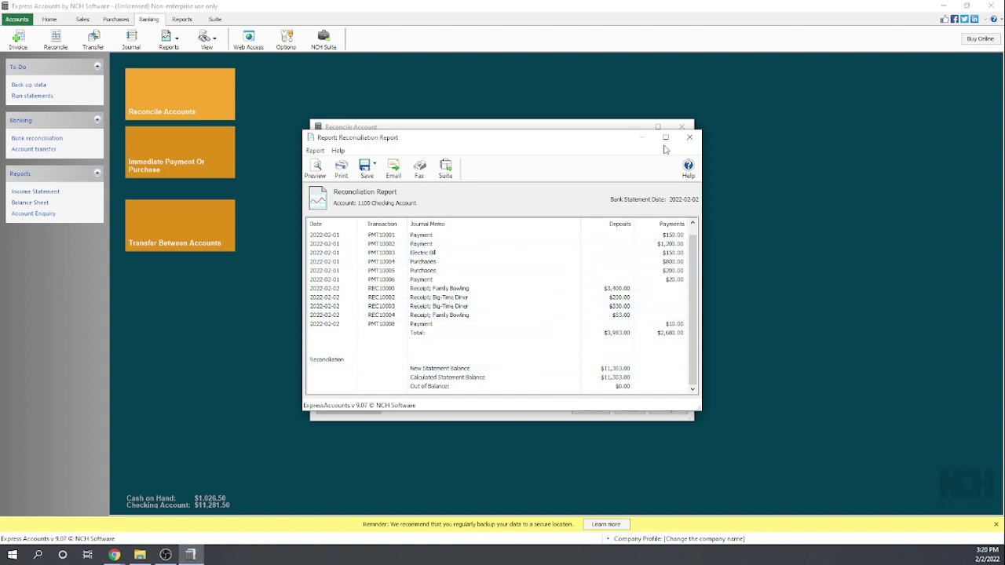
click(689, 137)
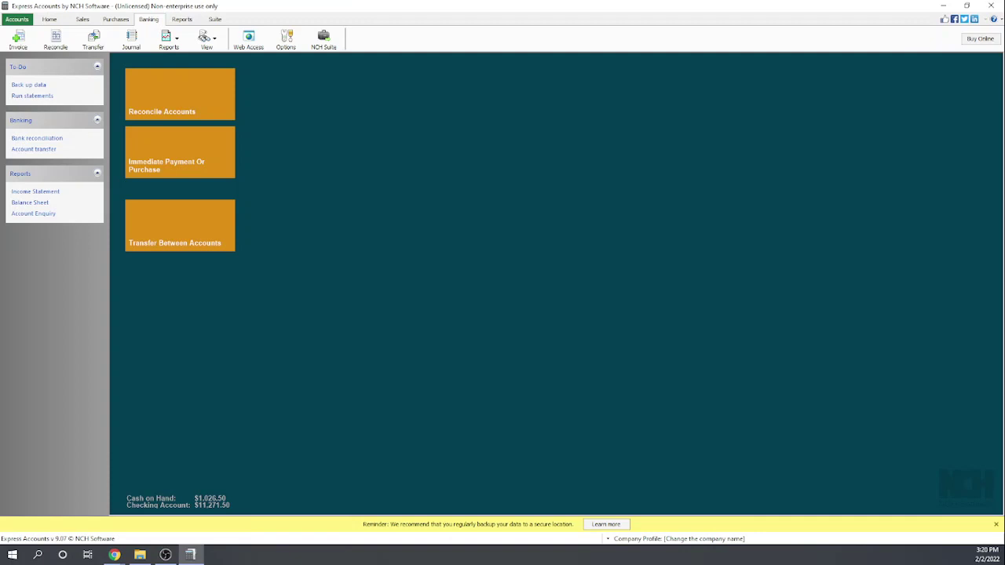
key(alt+Tab)
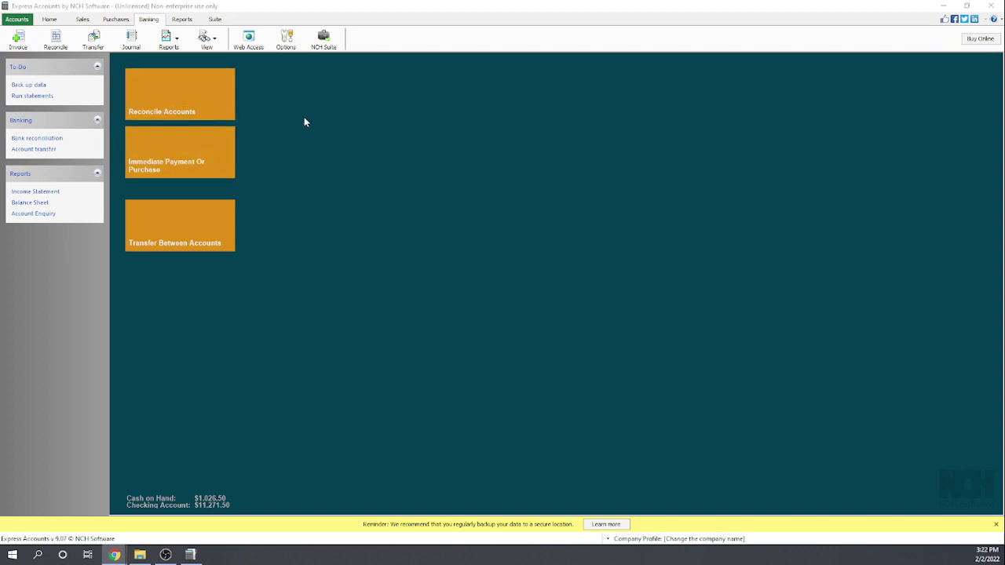
- View the account reconciliation for Credit Card Payable and close it without reconciling
click(166, 112)
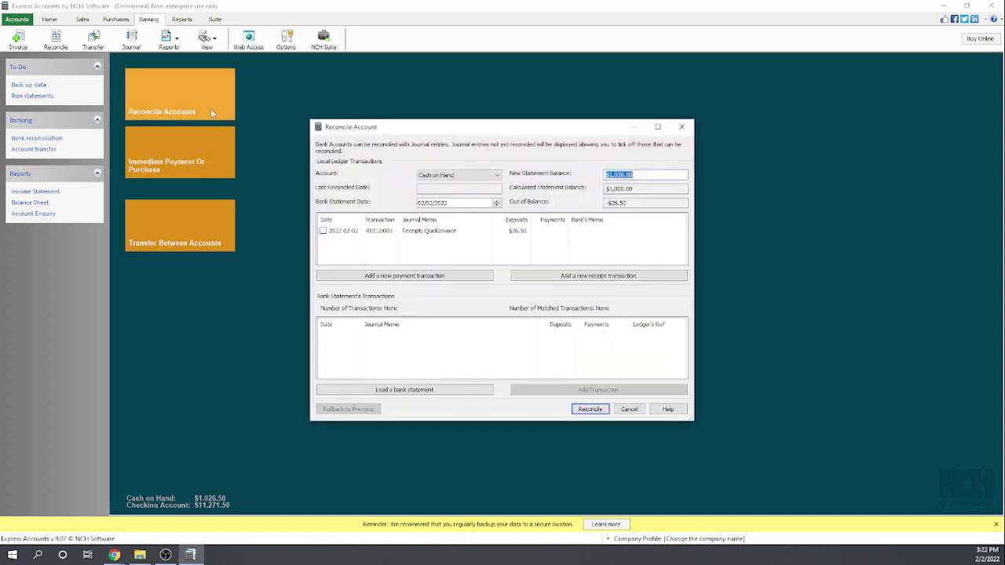
click(497, 176)
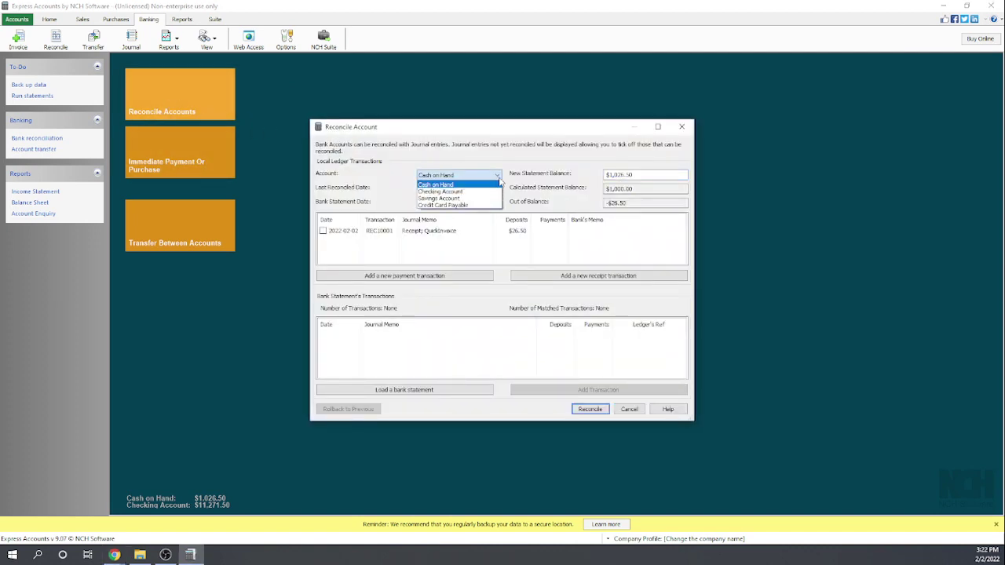
click(453, 205)
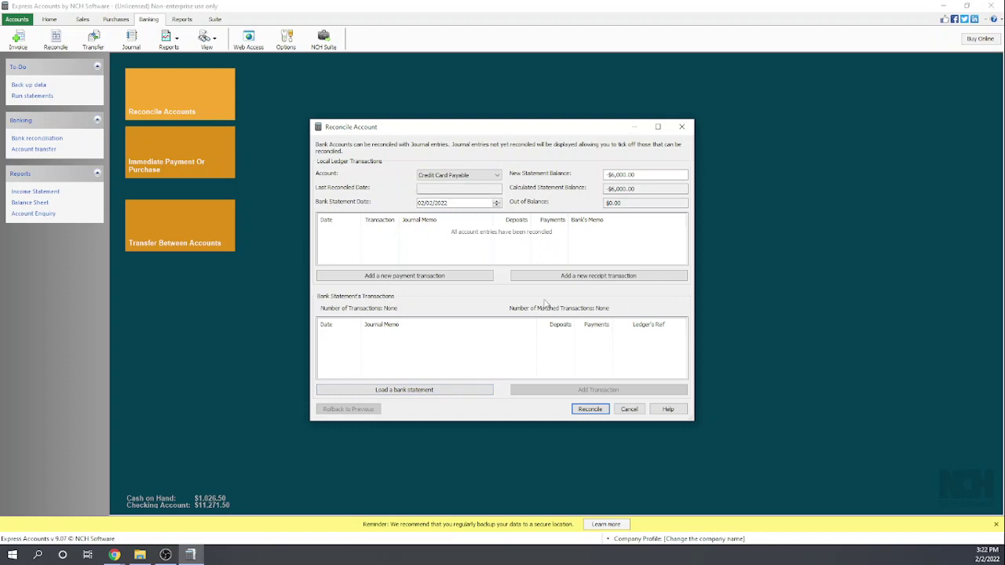
click(630, 408)
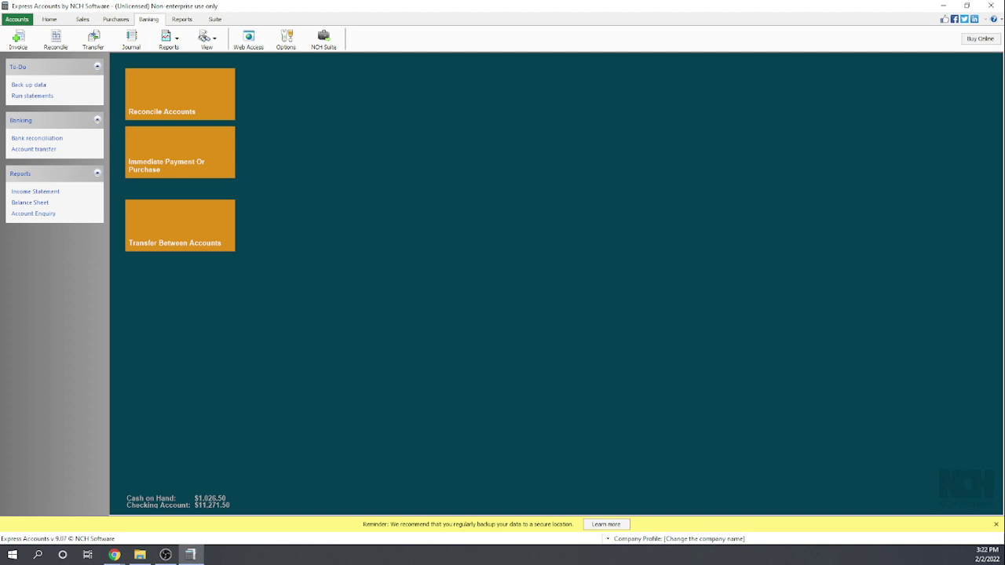
key(alt+Tab)
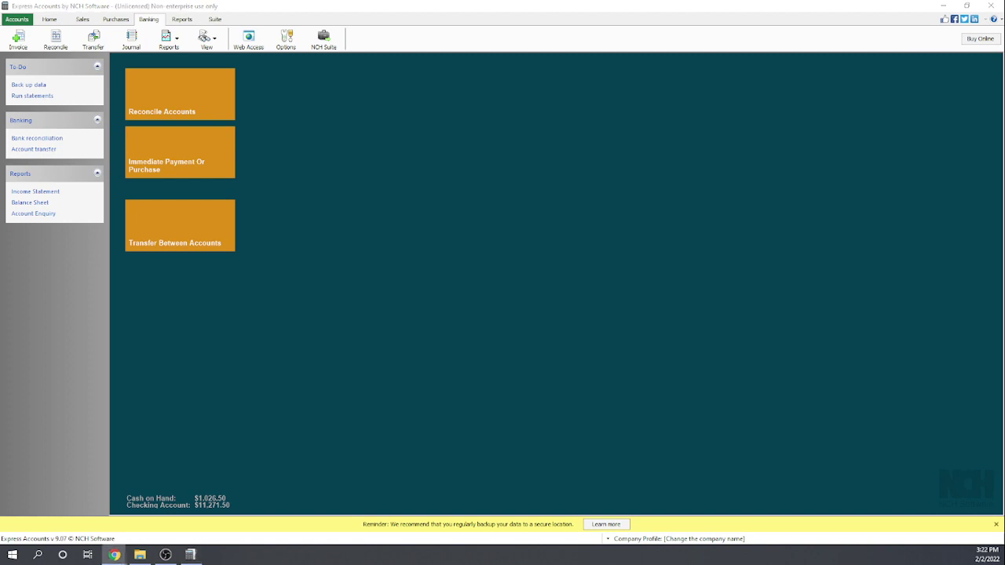